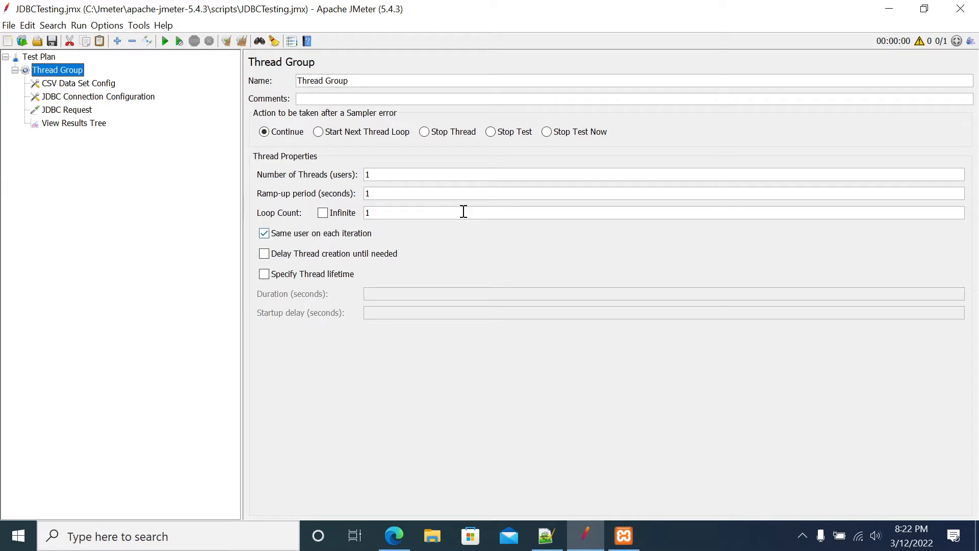
Start the MySQL module in the XAMPP Control Panel and minimize the control panel
{"action": "left_click", "coordinate": [621, 534]}
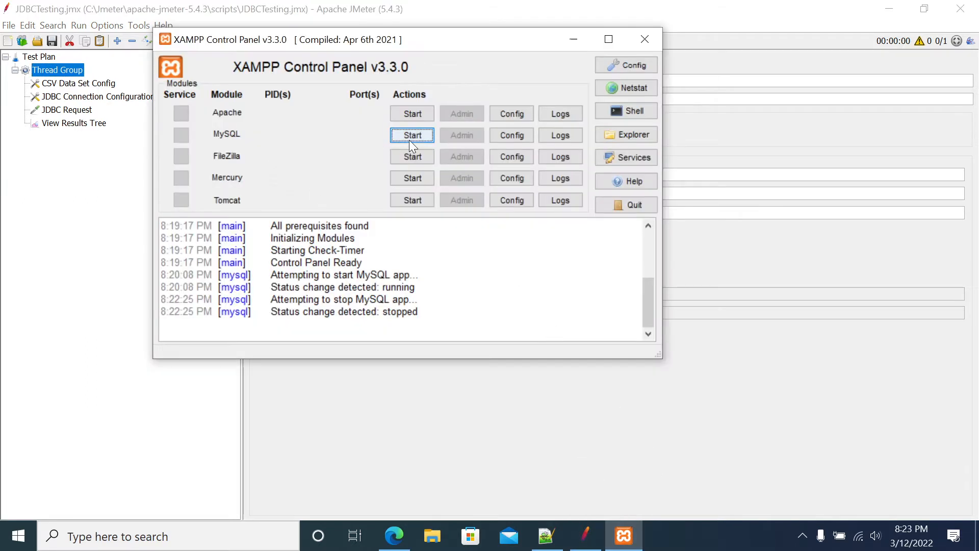
{"action": "left_click", "coordinate": [409, 135]}
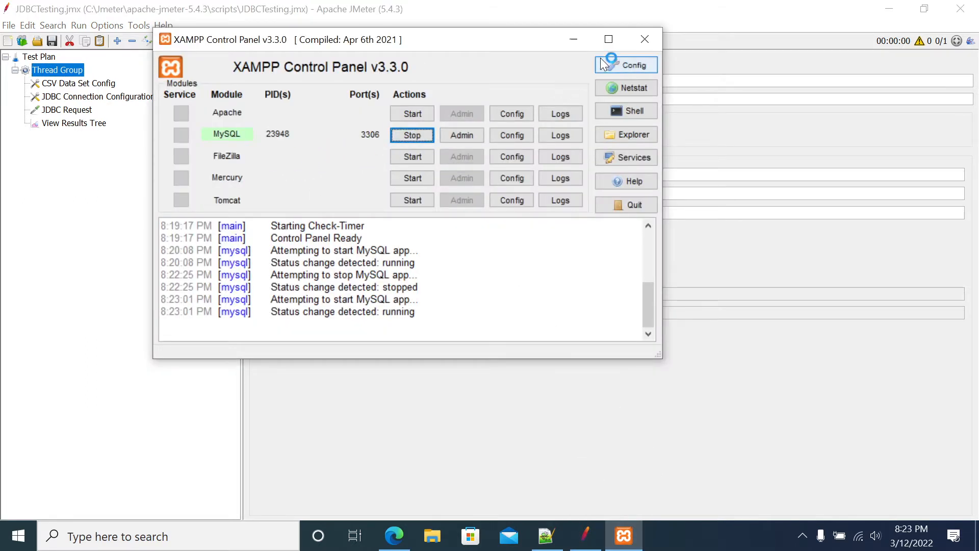
{"action": "left_click", "coordinate": [576, 39]}
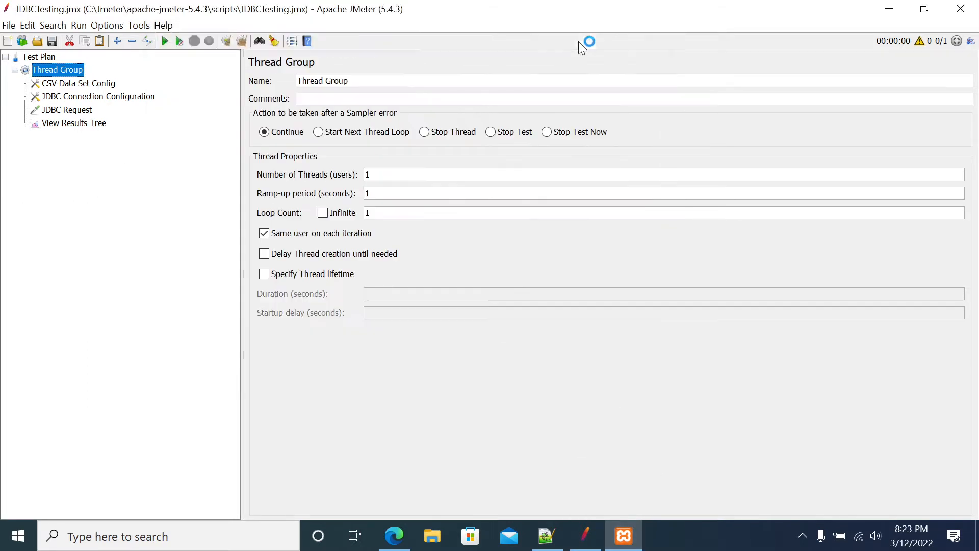
{"action": "right_click", "coordinate": [57, 67]}
{"action": "mouse_move", "coordinate": [135, 77]}
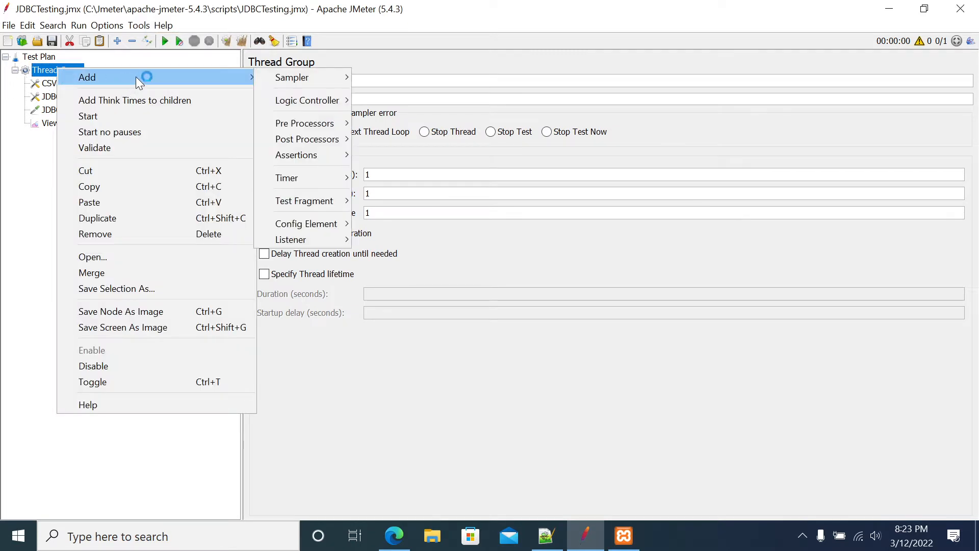
{"action": "left_click", "coordinate": [10, 176]}
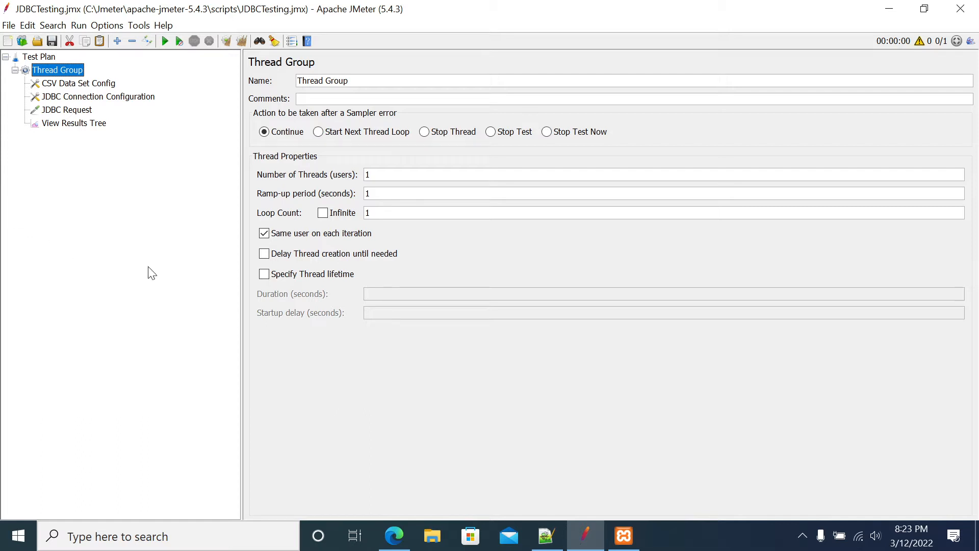
Open the lib folder of apache-jmeter-5.4.3 in File Explorer
{"action": "key", "text": "super+e"}
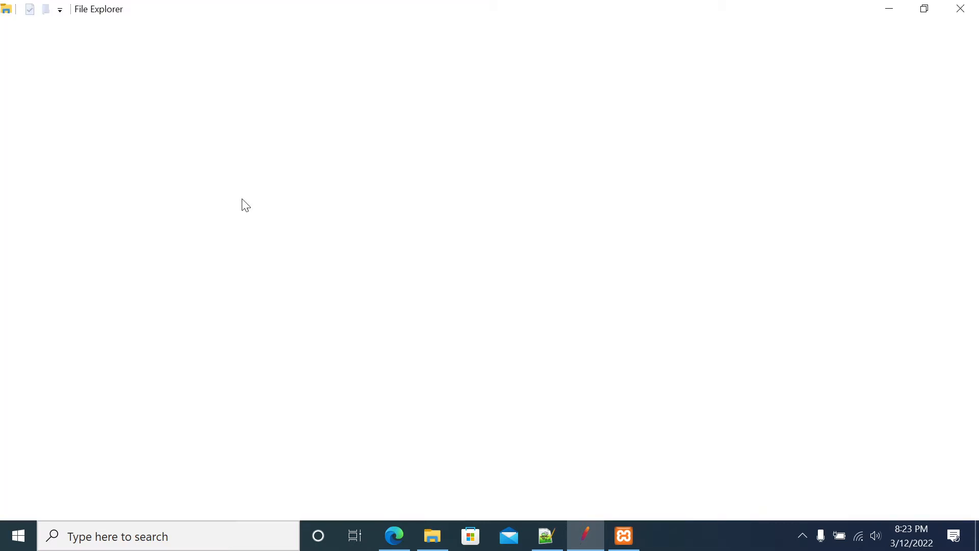
{"action": "double_click", "coordinate": [185, 164]}
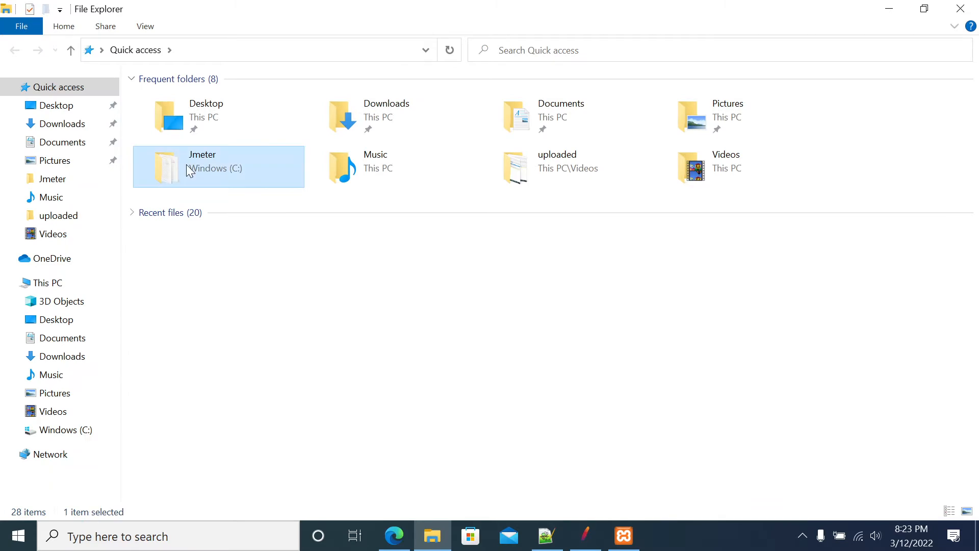
{"action": "double_click", "coordinate": [173, 105]}
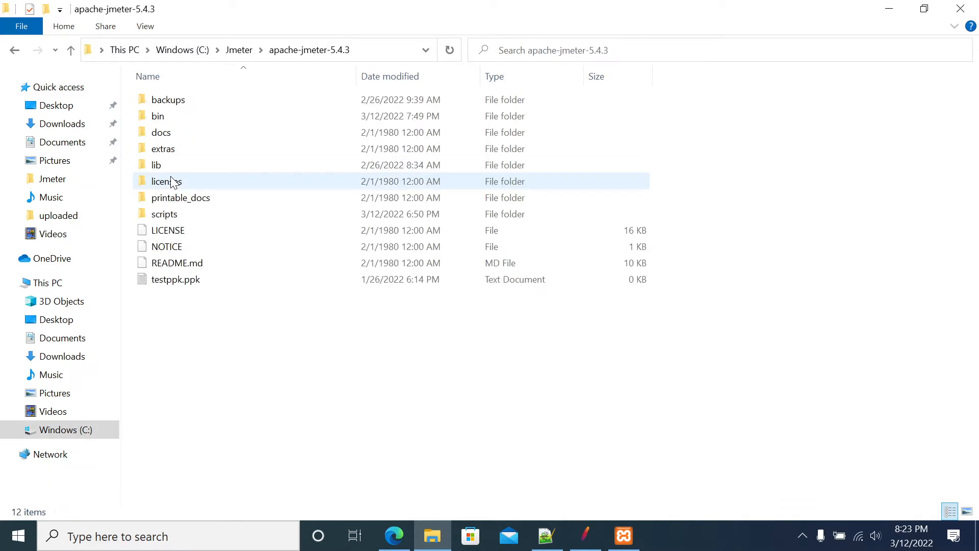
{"action": "left_click", "coordinate": [161, 166]}
{"action": "double_click", "coordinate": [161, 166]}
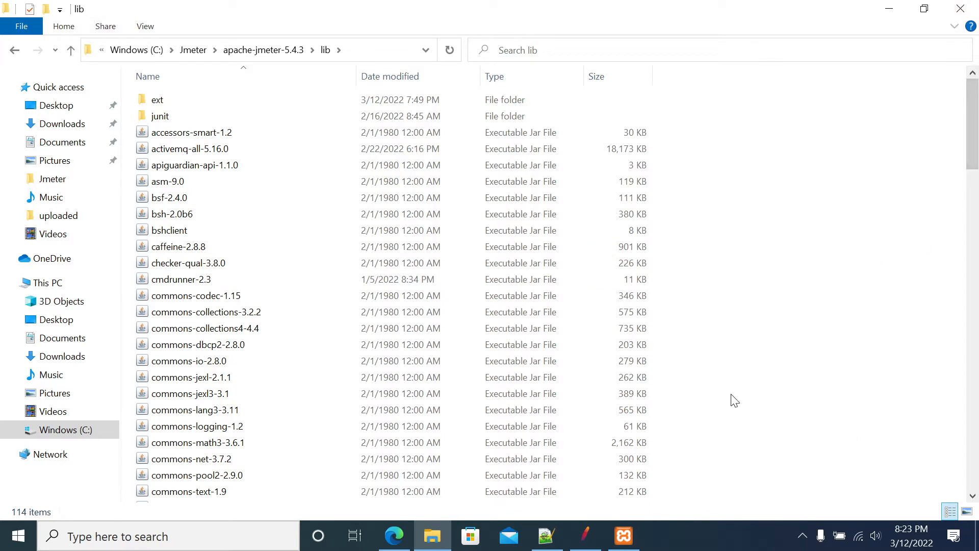
In JMeter, add ApacheJMeter.jar from the bin folder to the Test Plan's classpath and remove that entry again
{"action": "left_click", "coordinate": [584, 534]}
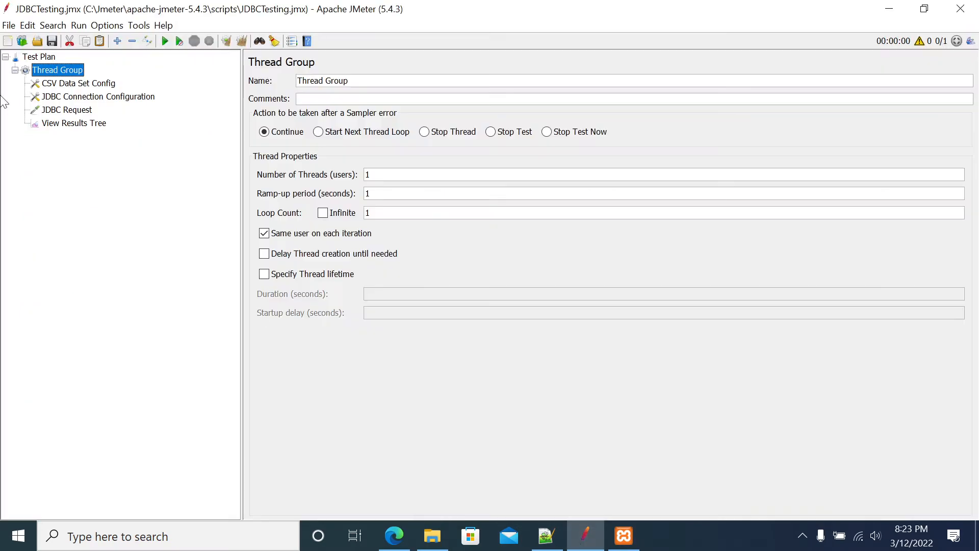
{"action": "left_click", "coordinate": [32, 57]}
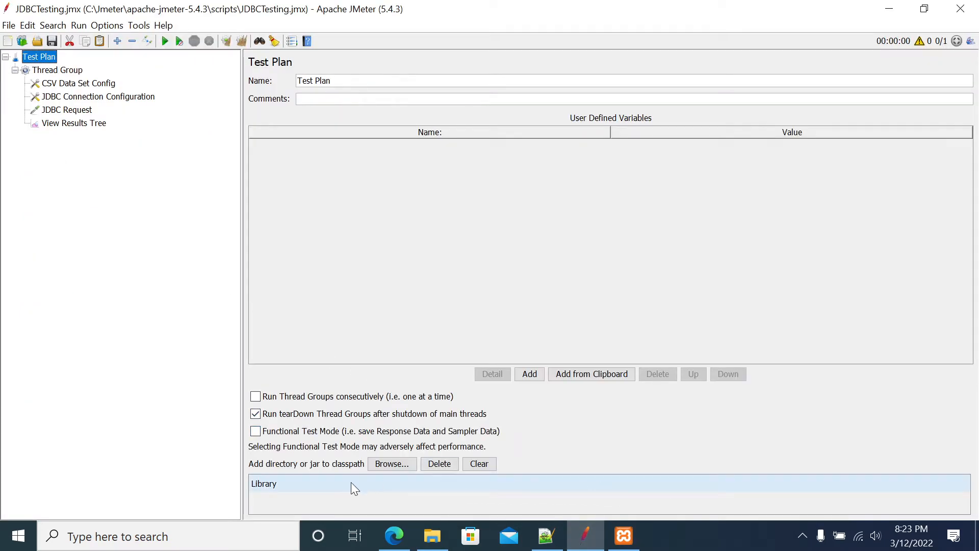
{"action": "left_click", "coordinate": [378, 465]}
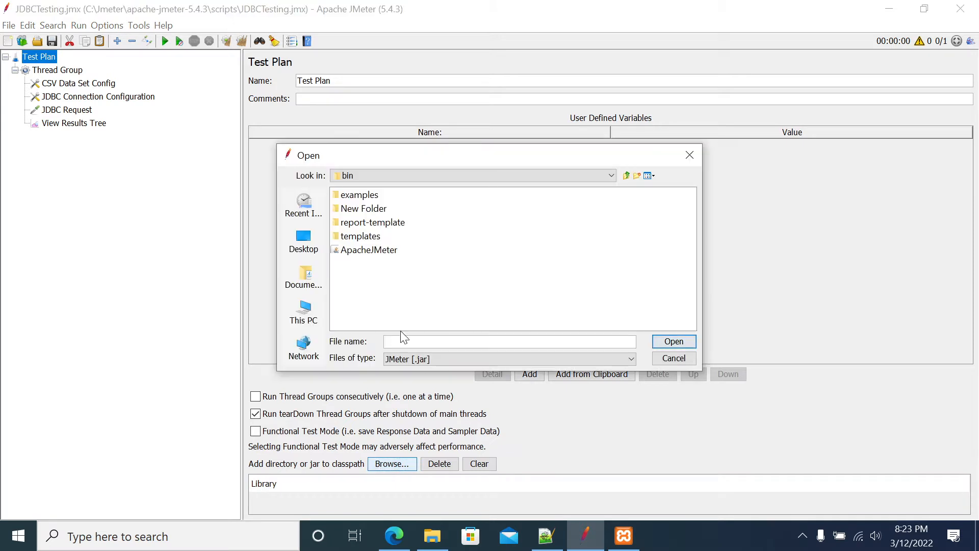
{"action": "left_click", "coordinate": [369, 250]}
{"action": "left_click", "coordinate": [670, 343]}
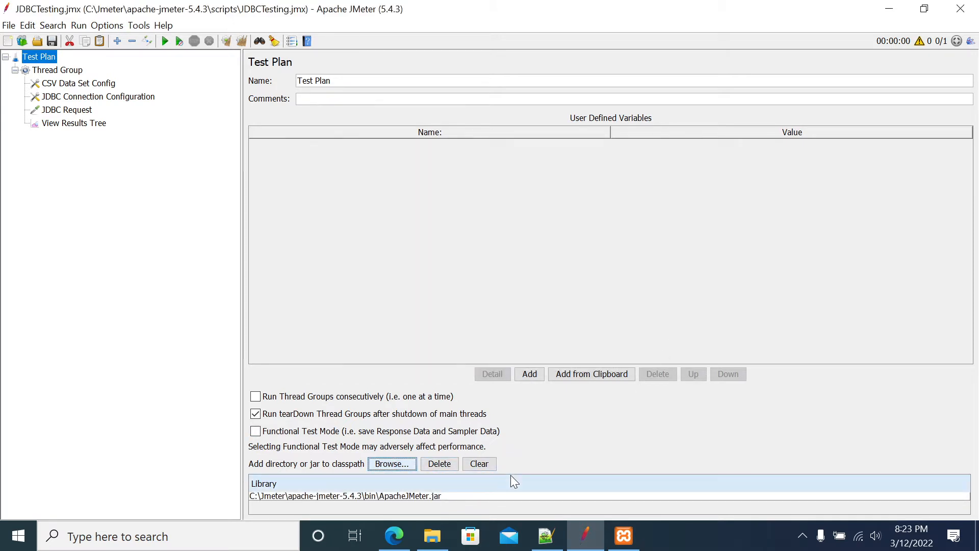
{"action": "left_click", "coordinate": [415, 496]}
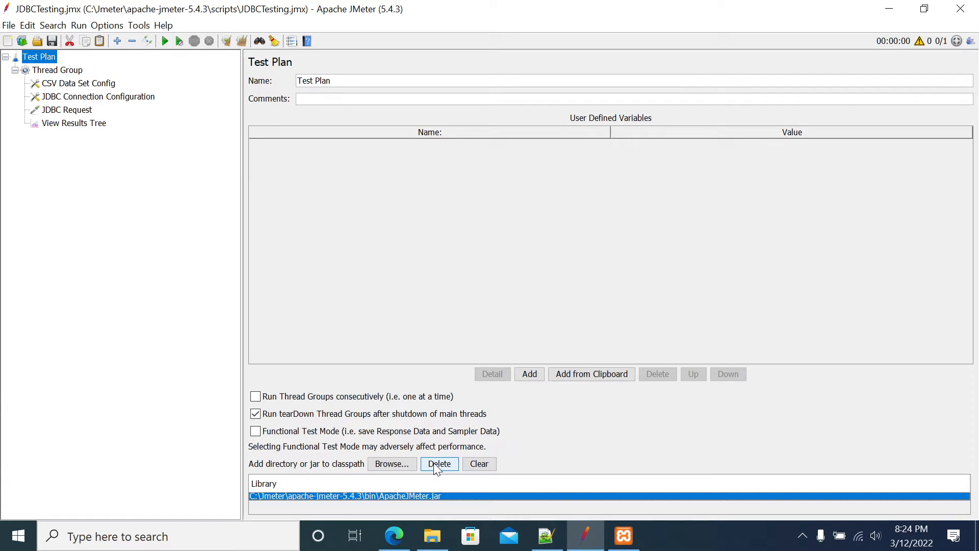
{"action": "left_click", "coordinate": [438, 465]}
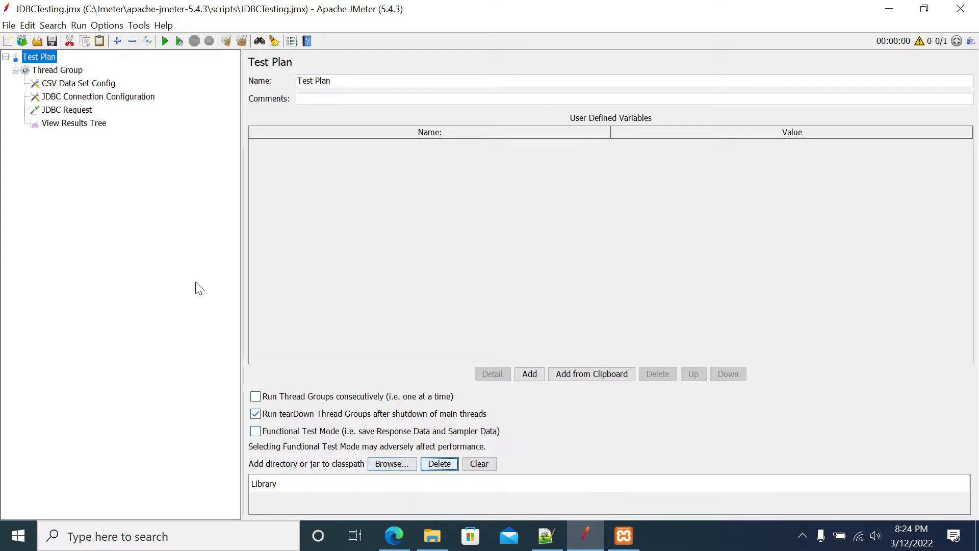
Switch to the File Explorer window with JMeter's lib folder
{"action": "left_click", "coordinate": [433, 536]}
{"action": "left_click", "coordinate": [264, 387]}
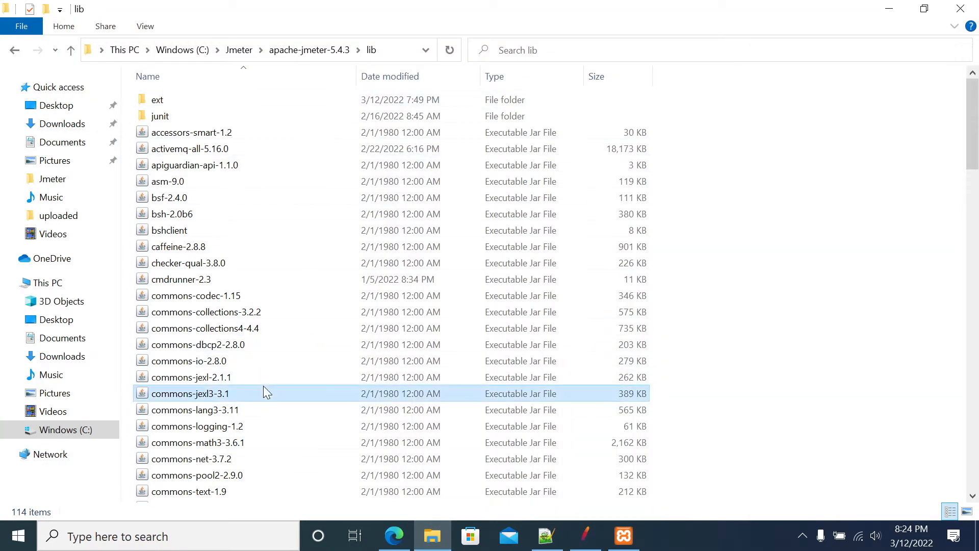
{"action": "key", "text": "F2"}
{"action": "type", "text": "m"}
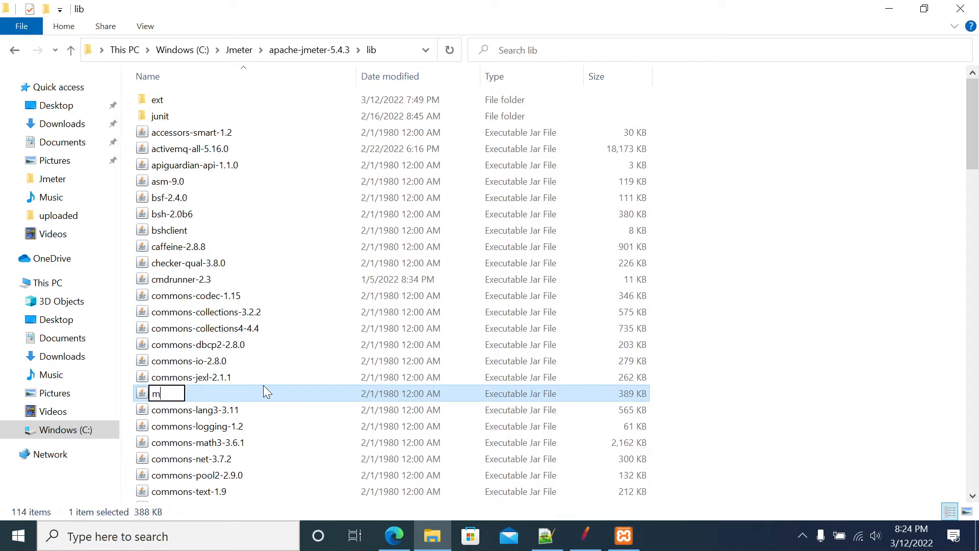
{"action": "key", "text": "ctrl+z"}
{"action": "left_click", "coordinate": [773, 364]}
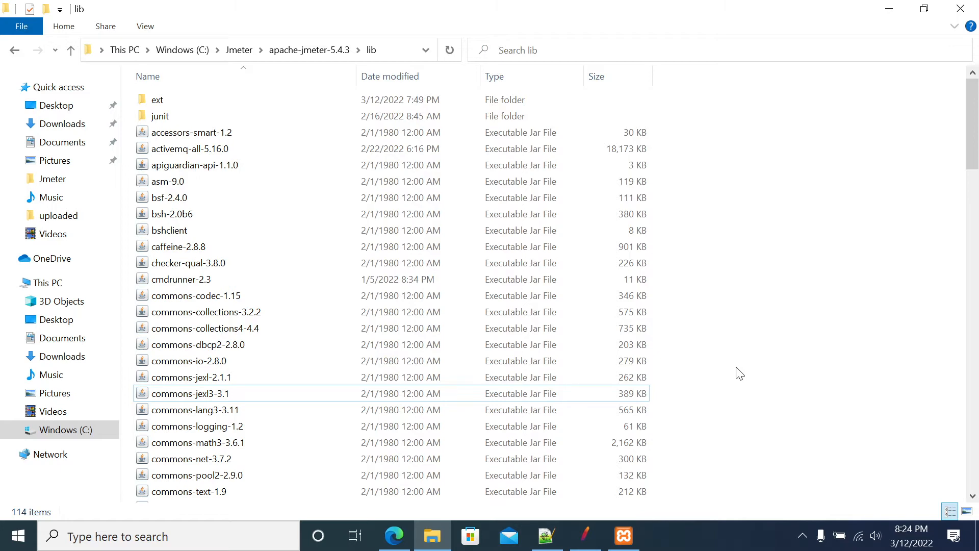
Locate the mariadb-java-client-2.7.3 jar in the lib folder and clear the selection
{"action": "key", "text": "m"}
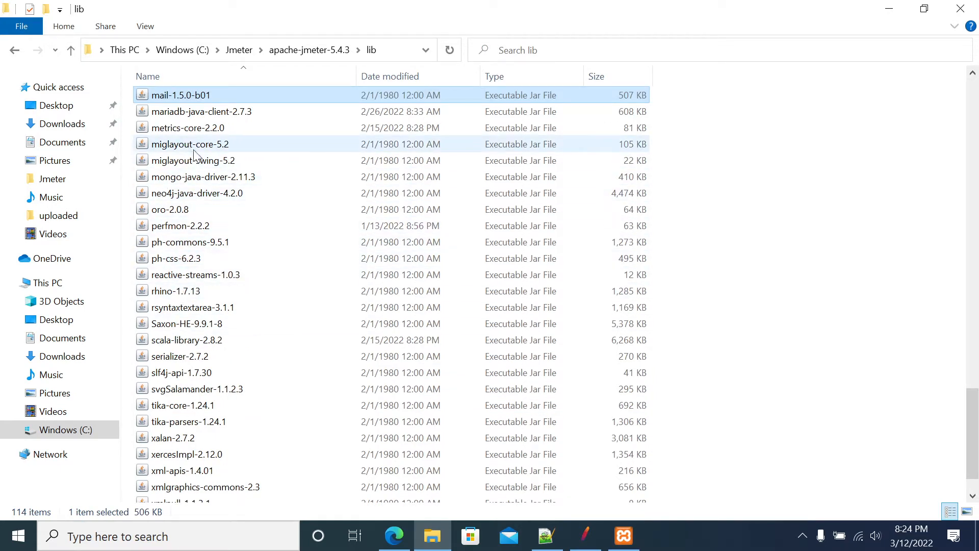
{"action": "key", "text": "Down"}
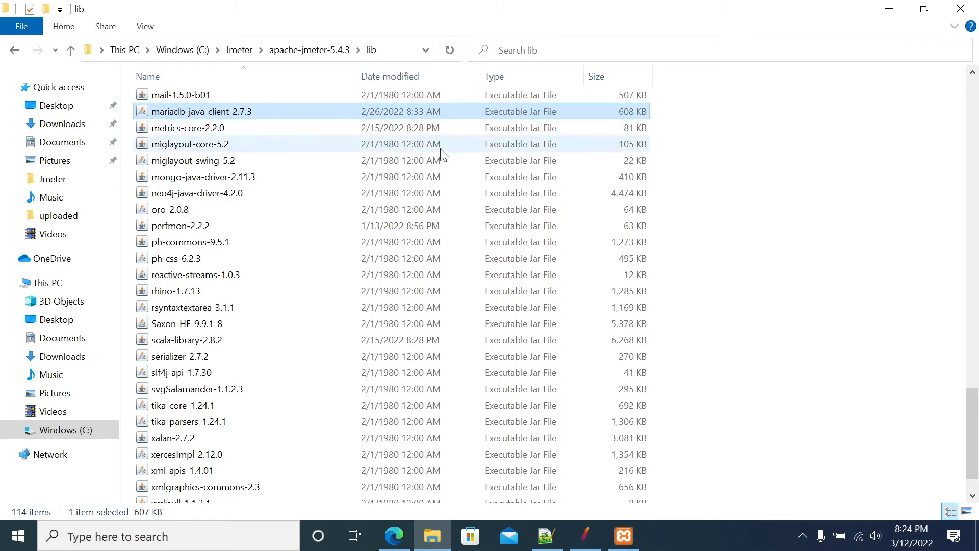
{"action": "left_click", "coordinate": [764, 175]}
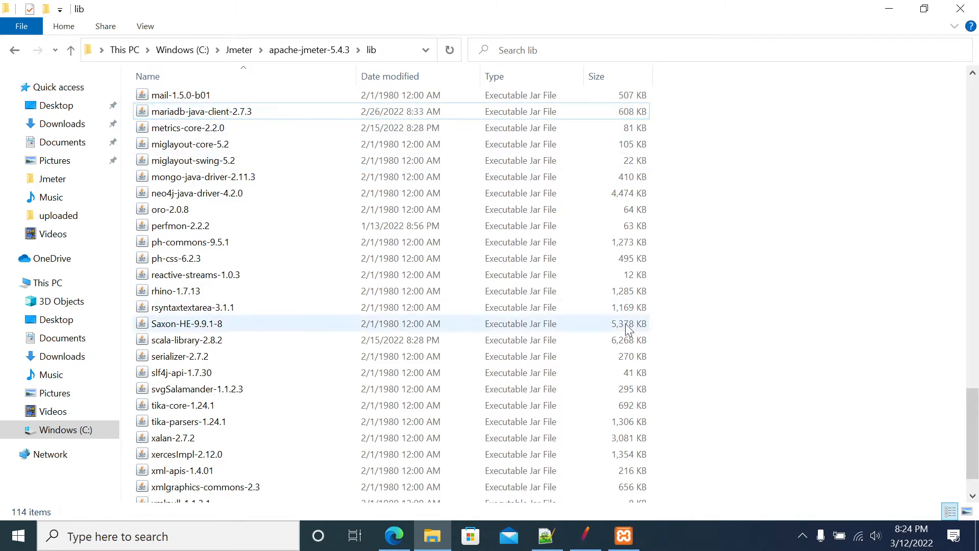
Return to JMeter and examine which config elements can be added to the Thread Group, including JDBC Connection Configuration
{"action": "left_click", "coordinate": [587, 536]}
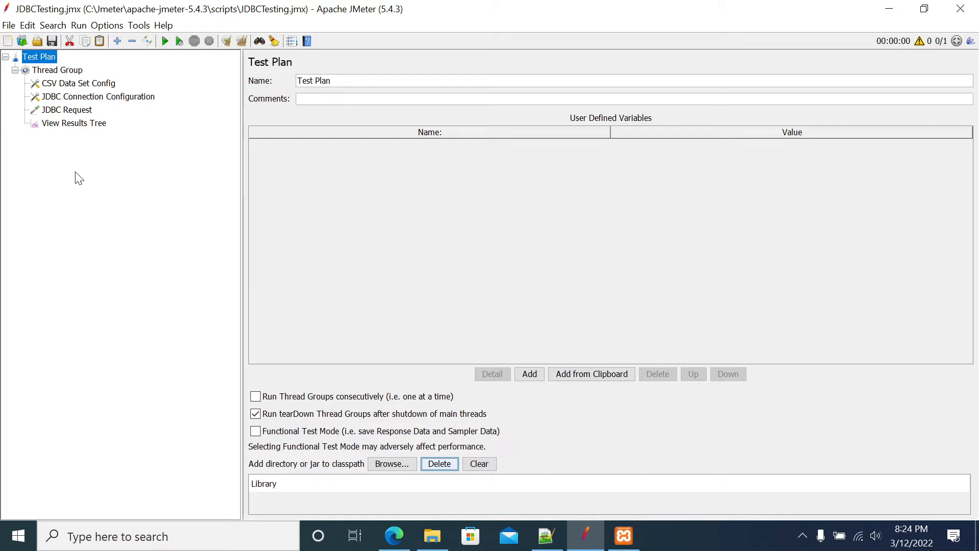
{"action": "left_click", "coordinate": [51, 70]}
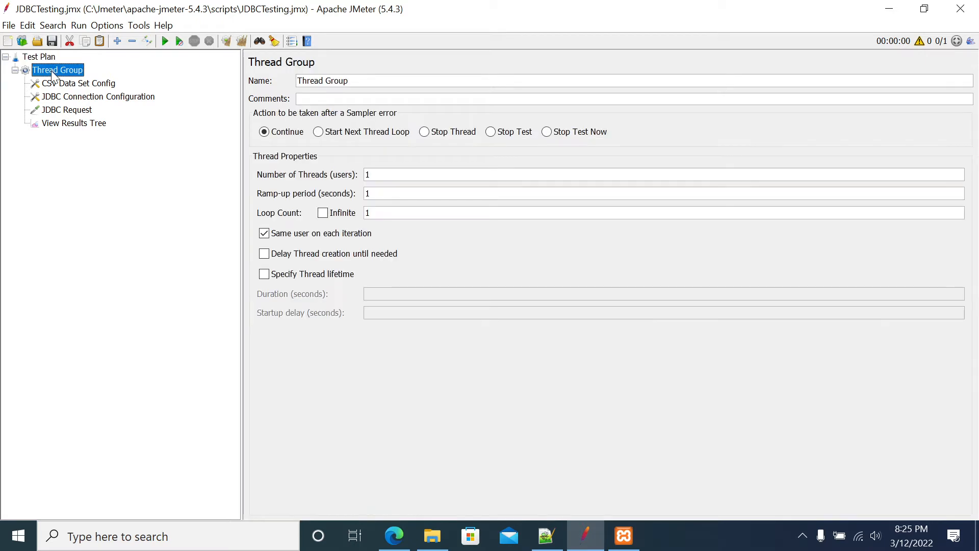
{"action": "right_click", "coordinate": [41, 57]}
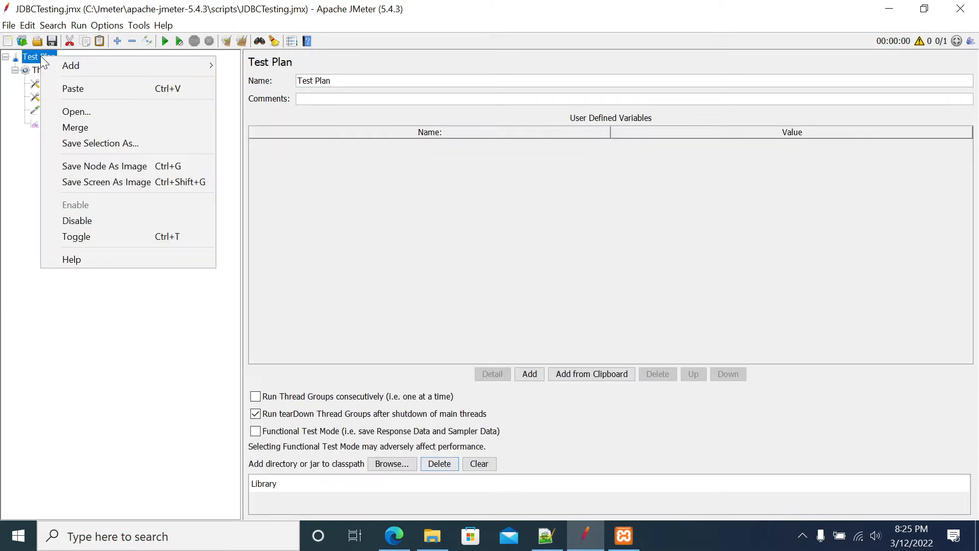
{"action": "mouse_move", "coordinate": [170, 64]}
{"action": "mouse_move", "coordinate": [265, 65]}
{"action": "left_click", "coordinate": [21, 124]}
{"action": "right_click", "coordinate": [60, 70]}
{"action": "mouse_move", "coordinate": [185, 78]}
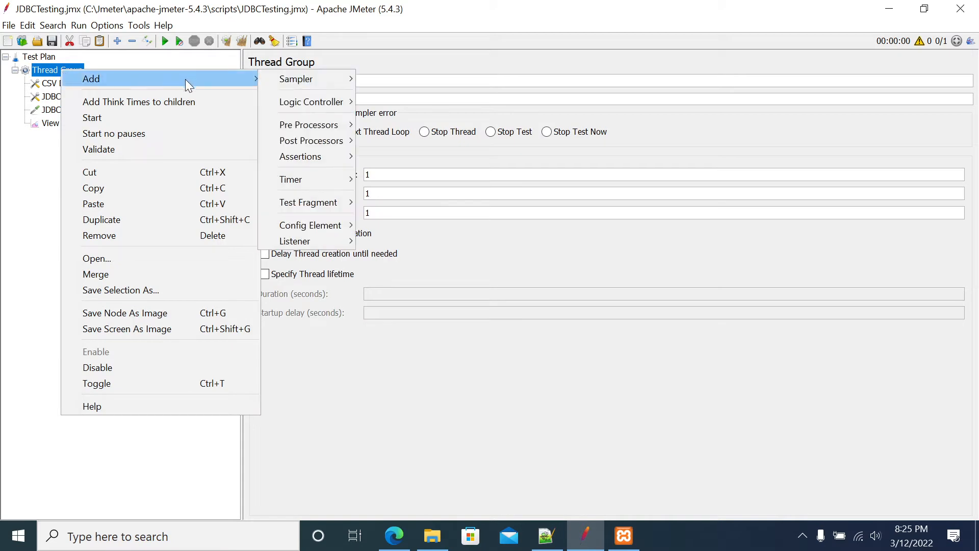
{"action": "mouse_move", "coordinate": [294, 209]}
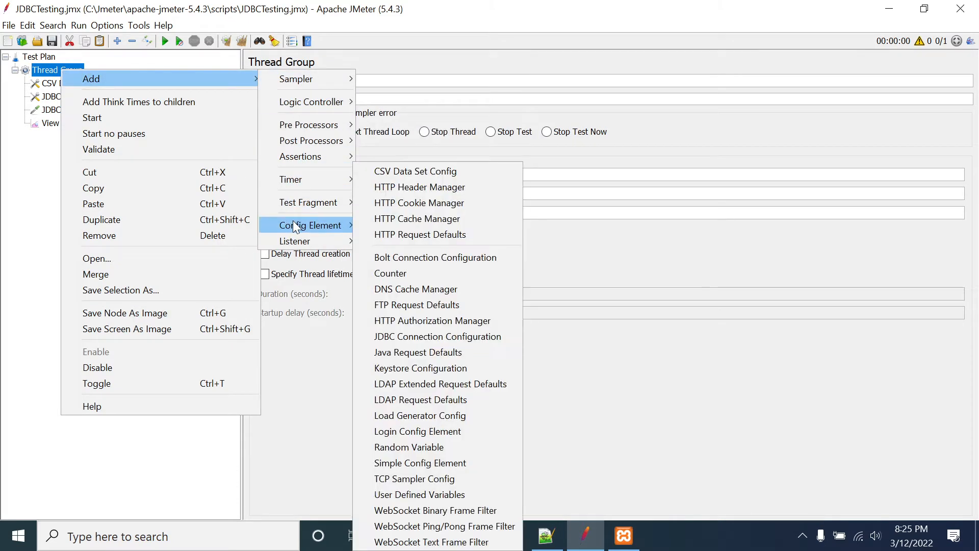
{"action": "mouse_move", "coordinate": [320, 229]}
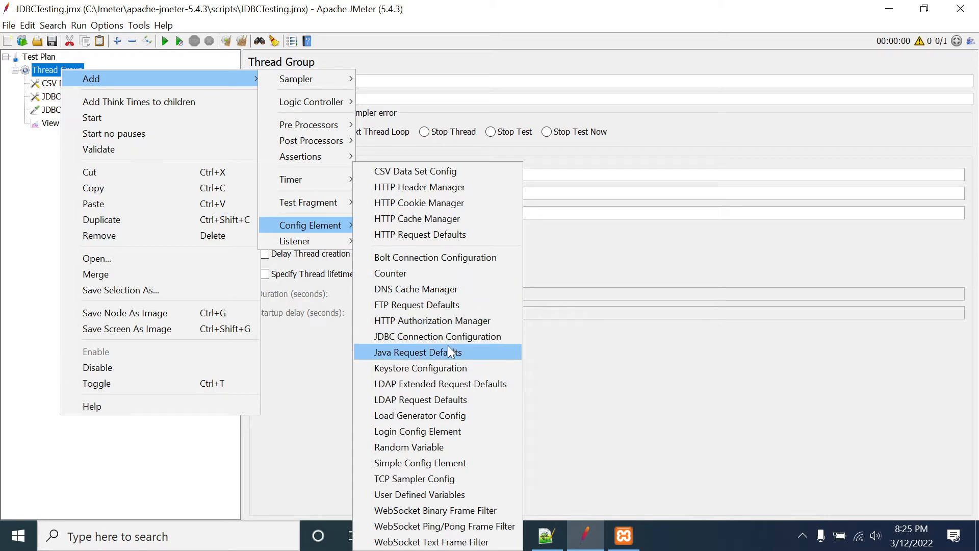
{"action": "left_click", "coordinate": [32, 172]}
Examine the JDBC Connection Configuration's pool variable name and the driver, host, port and database parts of its database URL
{"action": "left_click", "coordinate": [84, 97]}
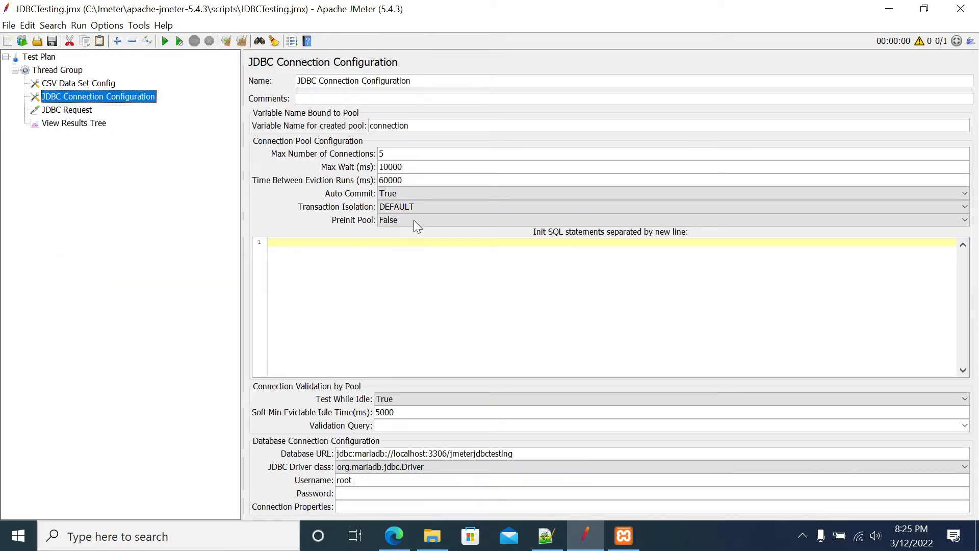
{"action": "left_click_drag", "start_coordinate": [422, 125], "coordinate": [361, 125]}
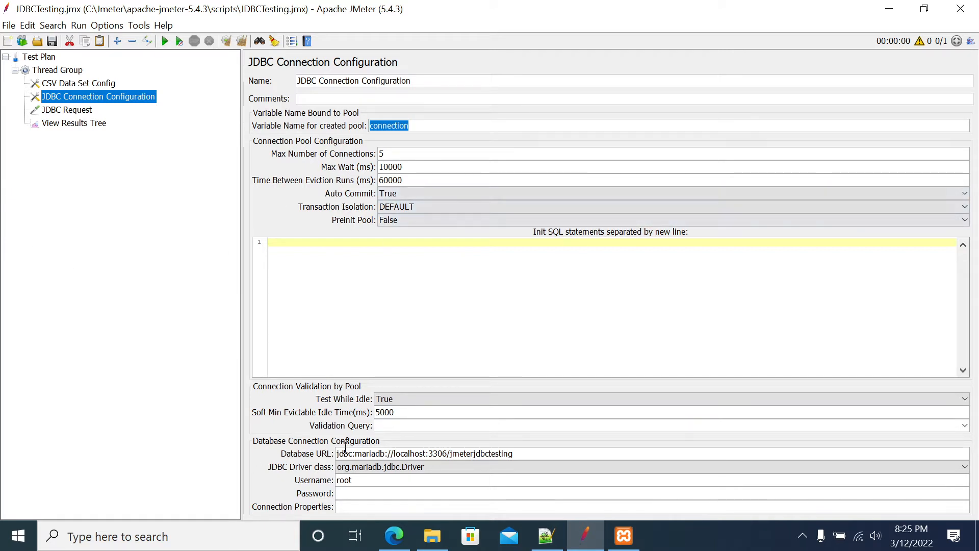
{"action": "left_click_drag", "start_coordinate": [515, 453], "coordinate": [314, 454]}
{"action": "left_click", "coordinate": [511, 453]}
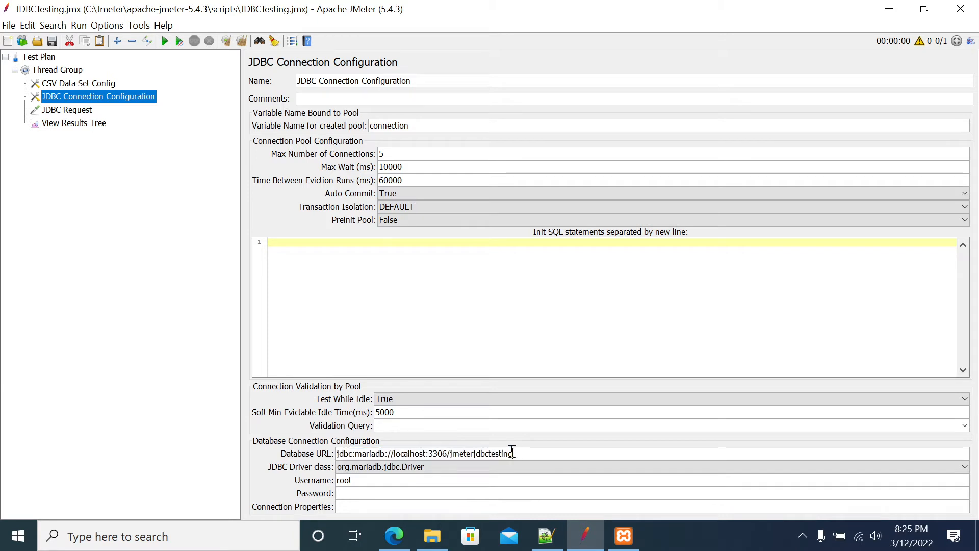
{"action": "double_click", "coordinate": [483, 453]}
{"action": "left_click_drag", "start_coordinate": [448, 453], "coordinate": [398, 453]}
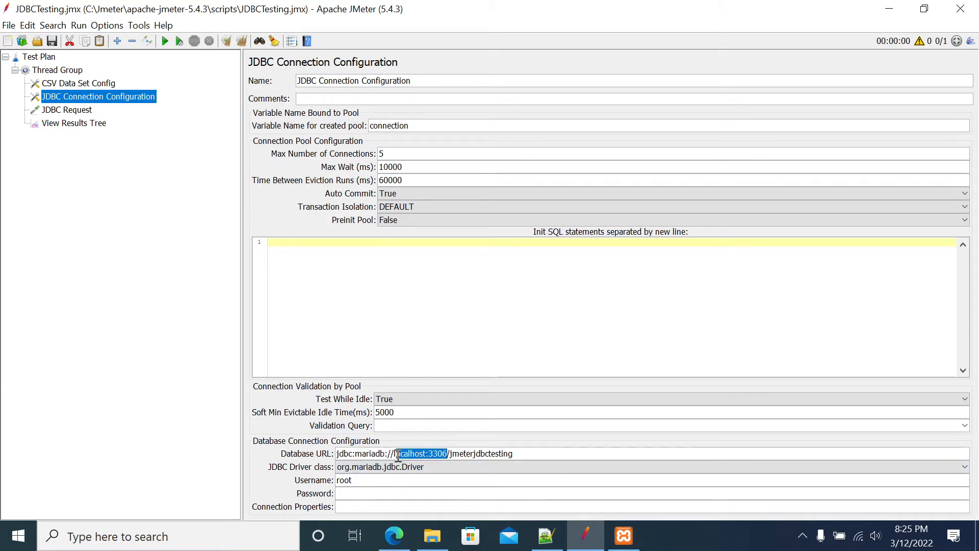
{"action": "double_click", "coordinate": [399, 454]}
{"action": "left_click_drag", "start_coordinate": [536, 453], "coordinate": [294, 453]}
{"action": "left_click", "coordinate": [293, 454]}
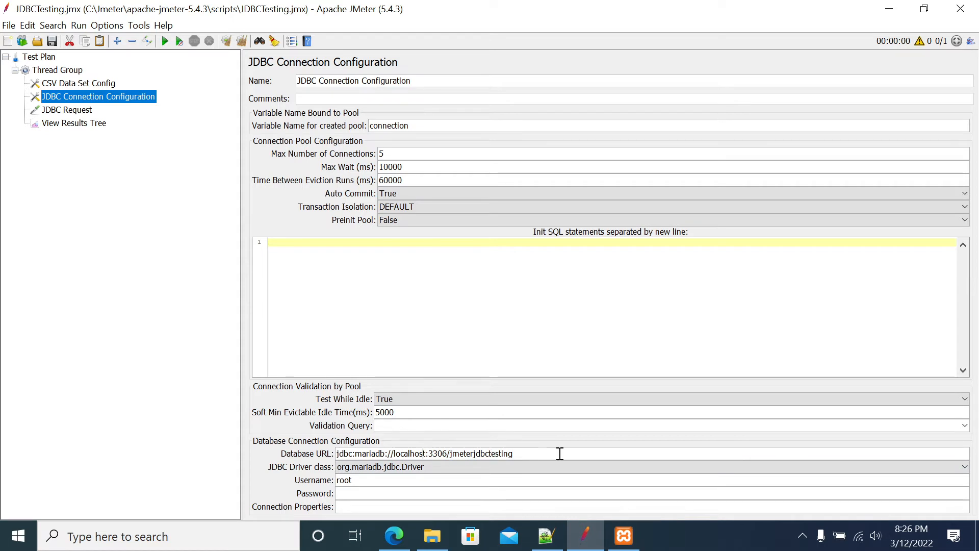
{"action": "left_click_drag", "start_coordinate": [559, 453], "coordinate": [392, 453]}
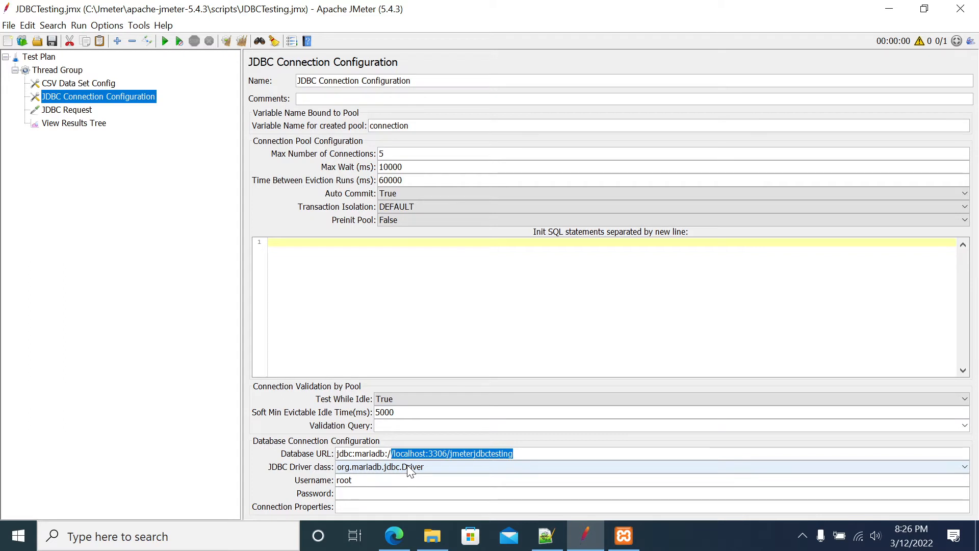
Set the JDBC Driver class of the JDBC Connection Configuration to org.mariadb.jdbc.Driver
{"action": "left_click", "coordinate": [410, 472]}
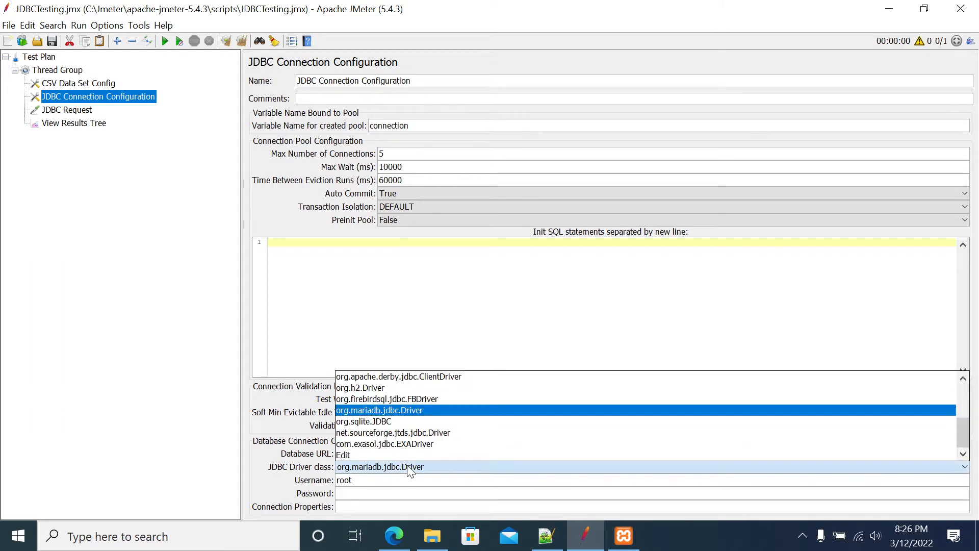
{"action": "left_click", "coordinate": [380, 455]}
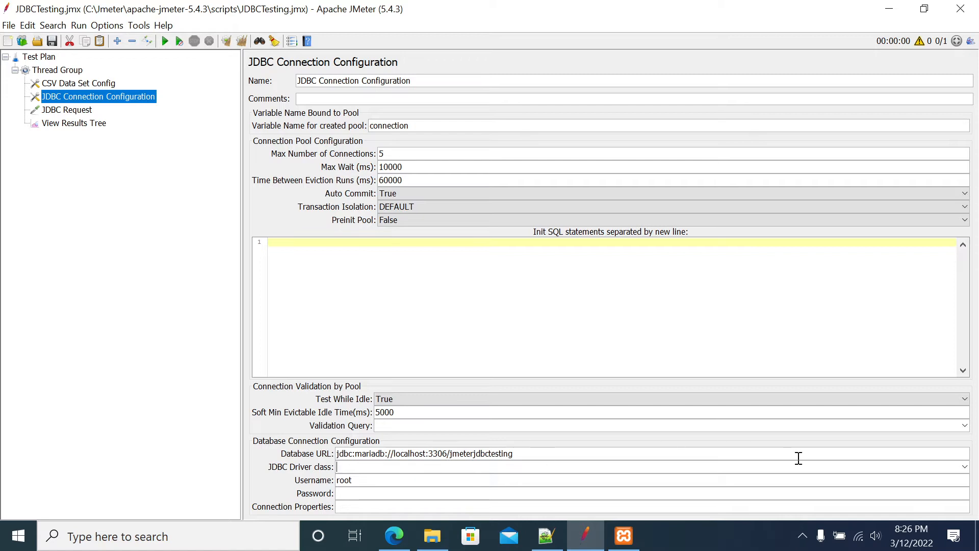
{"action": "left_click", "coordinate": [965, 467]}
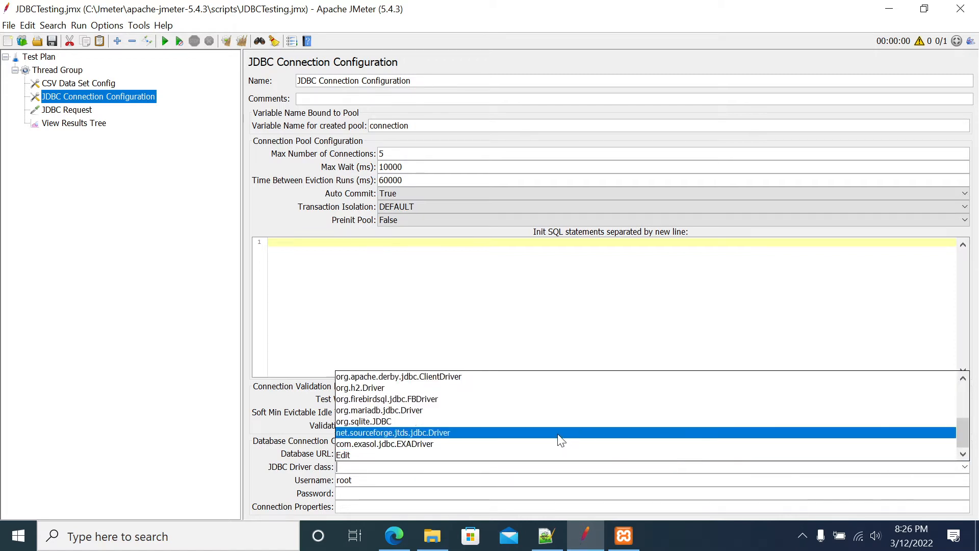
{"action": "left_click", "coordinate": [419, 412]}
Examine the Username and Password fields of the JDBC Connection Configuration
{"action": "left_click", "coordinate": [391, 479]}
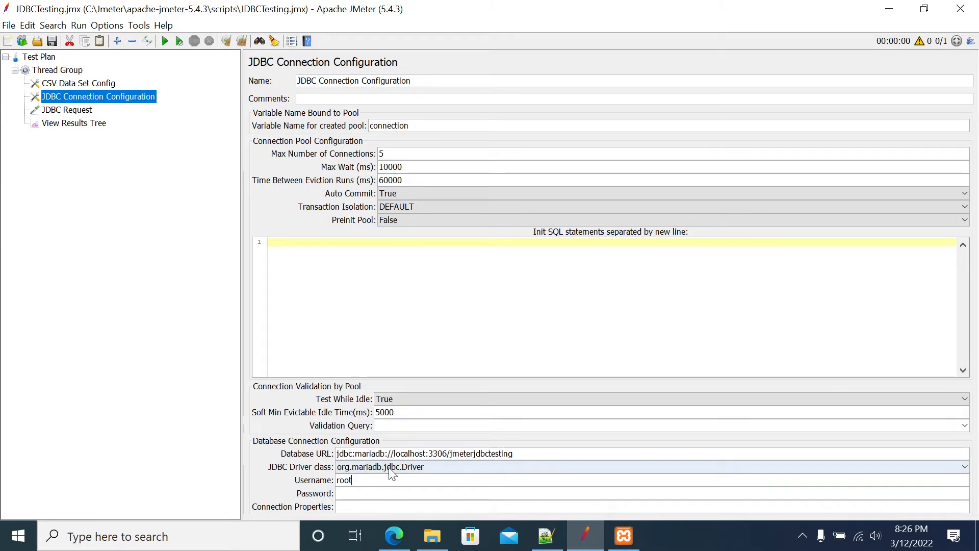
{"action": "double_click", "coordinate": [353, 480]}
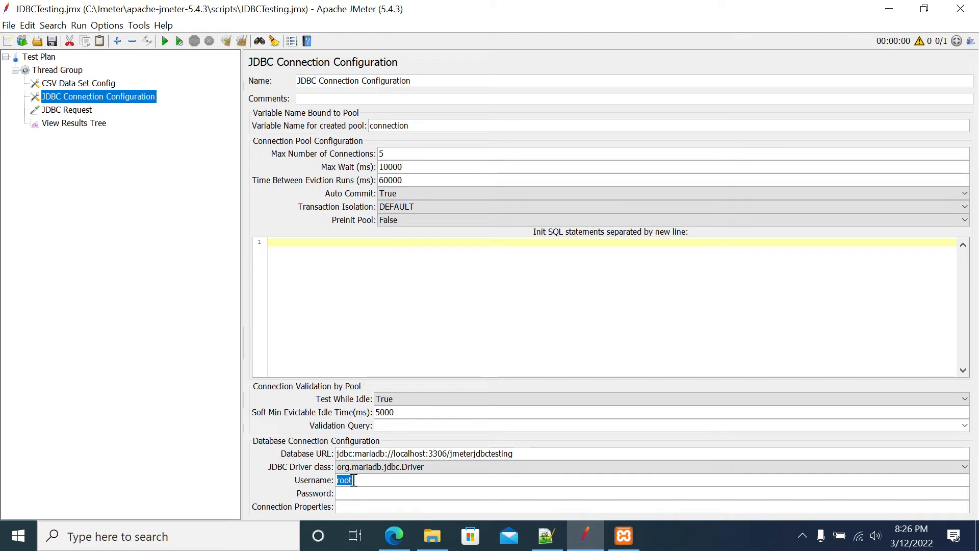
{"action": "left_click", "coordinate": [378, 489]}
{"action": "double_click", "coordinate": [357, 480]}
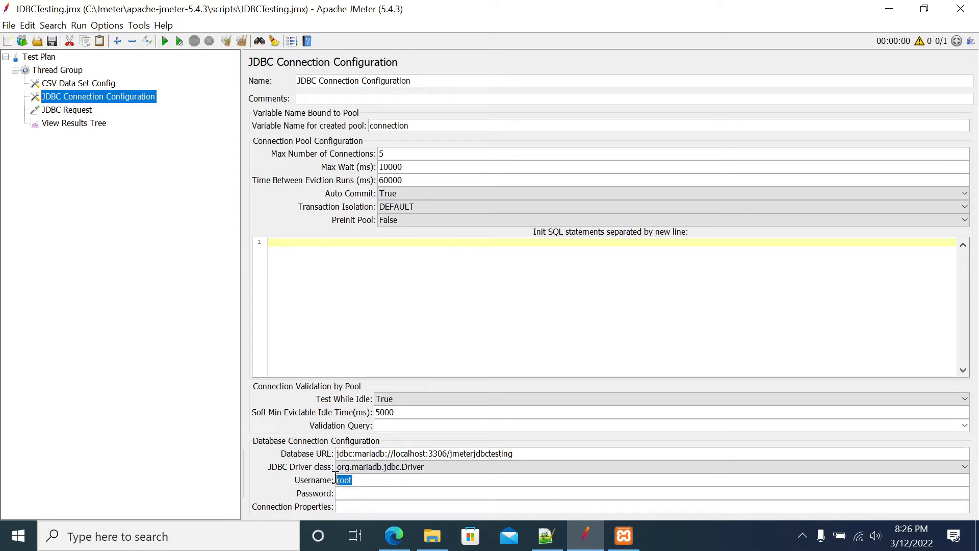
{"action": "left_click", "coordinate": [372, 492]}
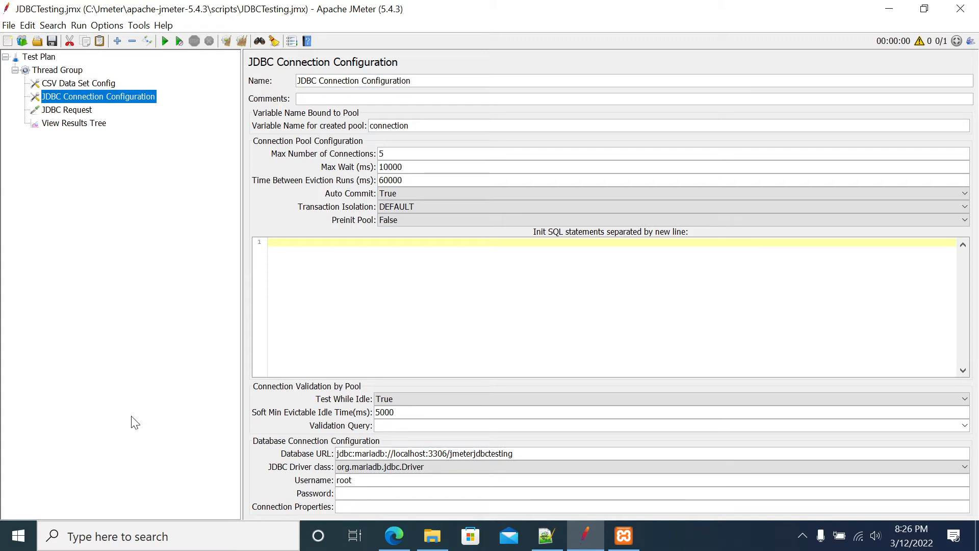
Add a JDBC Request sampler to the Thread Group and set its query type to Prepared Select Statement
{"action": "right_click", "coordinate": [50, 71]}
{"action": "mouse_move", "coordinate": [154, 81]}
{"action": "mouse_move", "coordinate": [289, 82]}
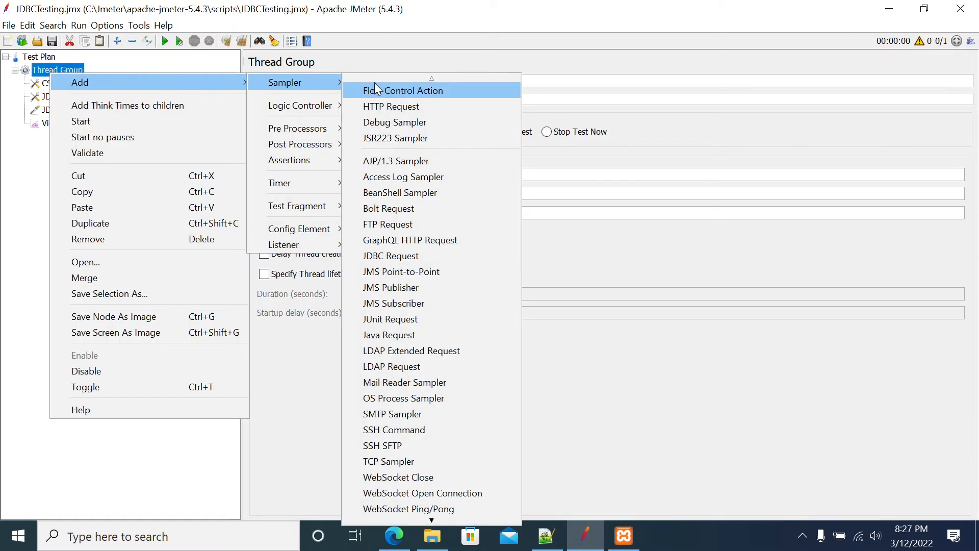
{"action": "left_click", "coordinate": [392, 255]}
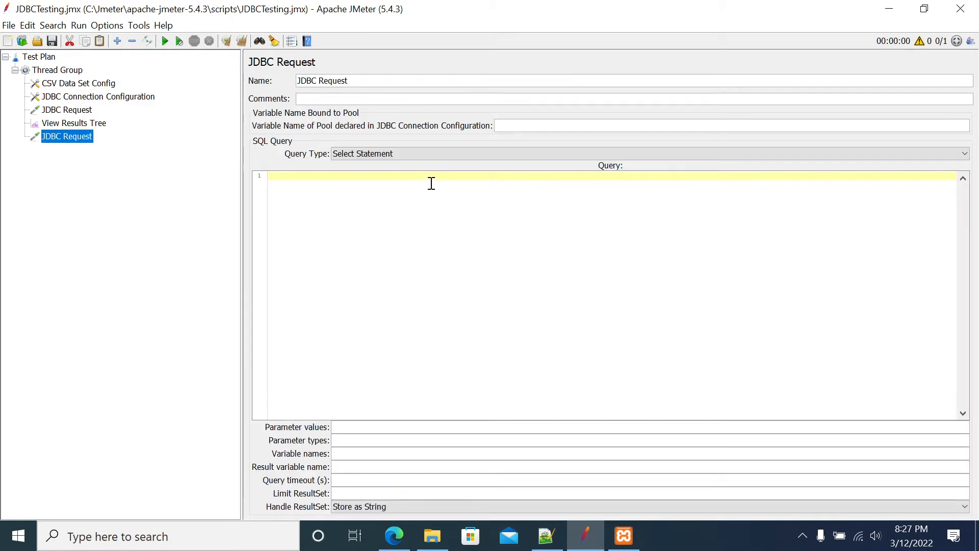
{"action": "left_click", "coordinate": [421, 158]}
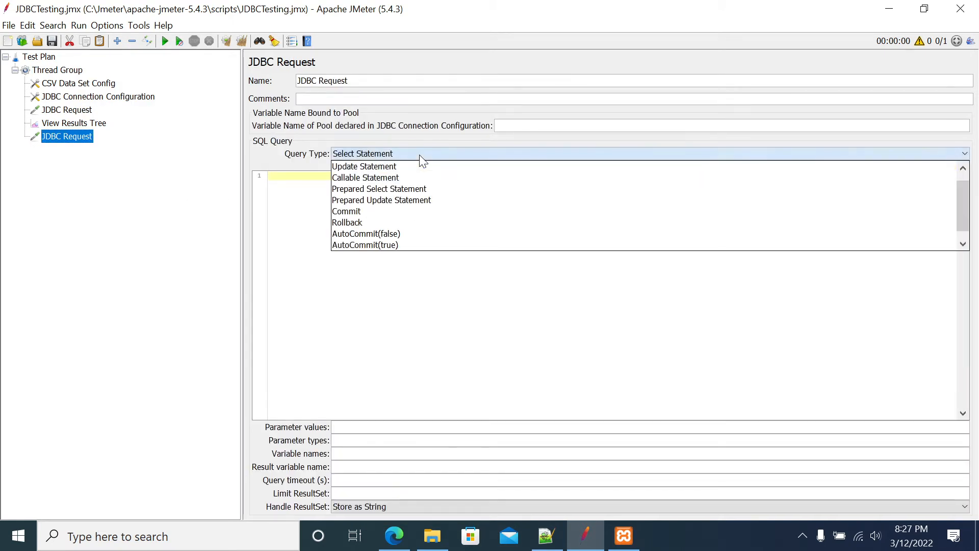
{"action": "left_click", "coordinate": [369, 189]}
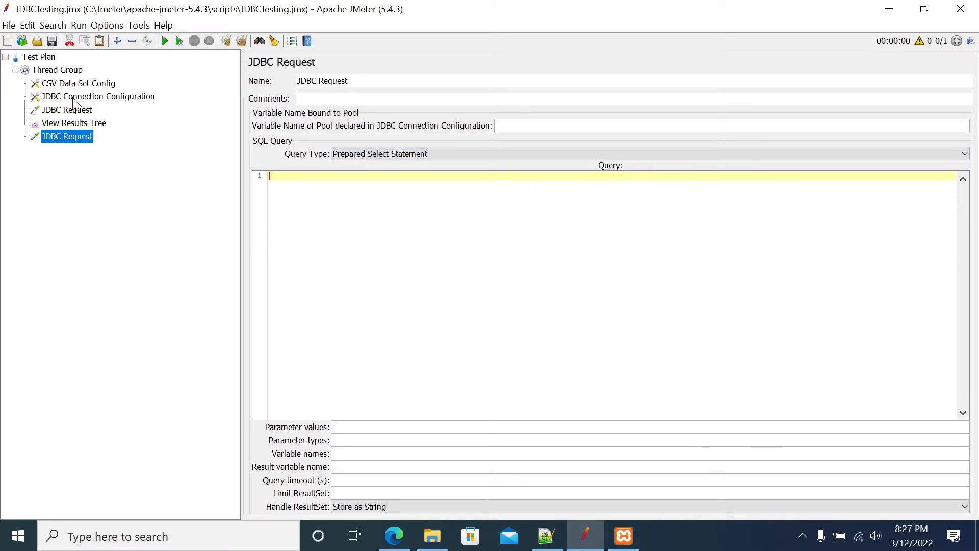
Examine the original JDBC Request's query type, parameter types and SQL query
{"action": "left_click", "coordinate": [66, 112]}
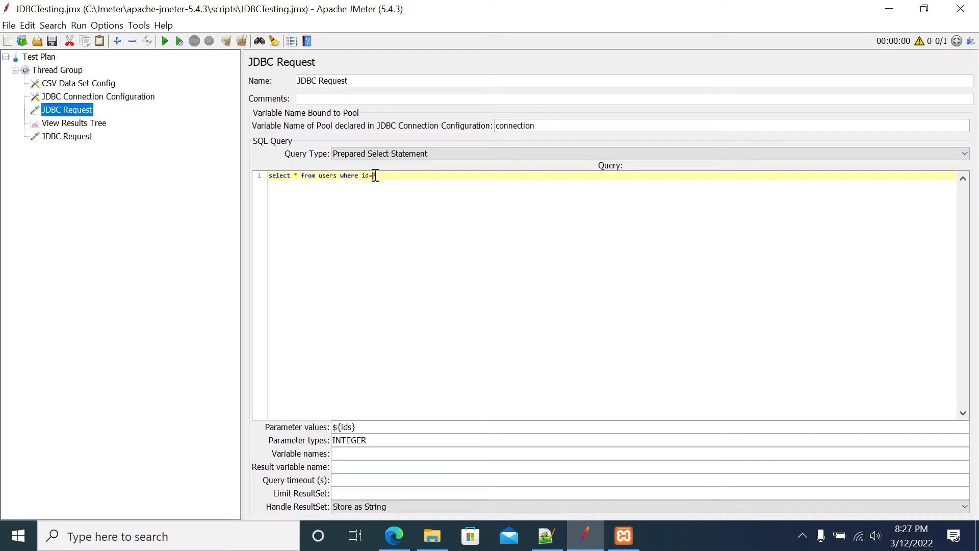
{"action": "double_click", "coordinate": [363, 439]}
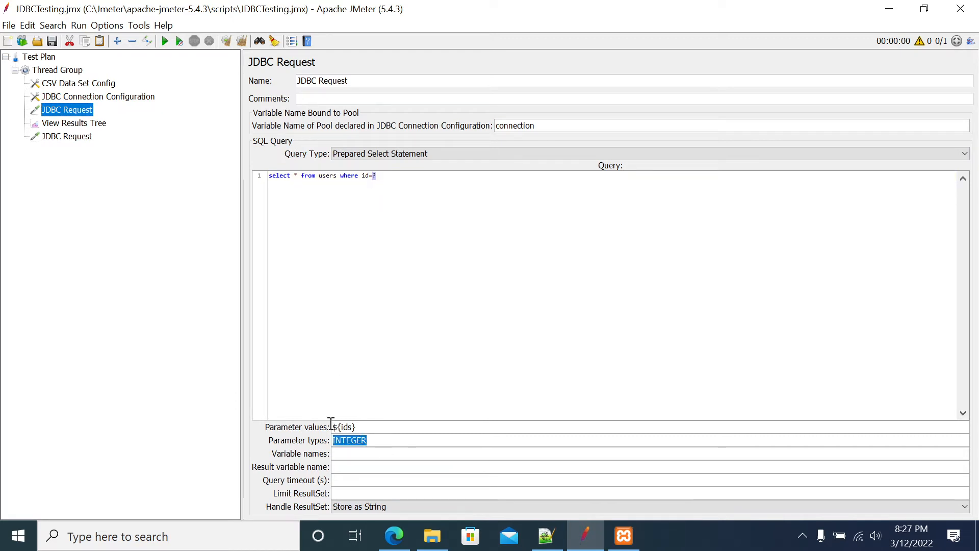
{"action": "left_click", "coordinate": [438, 155]}
{"action": "left_click", "coordinate": [438, 160]}
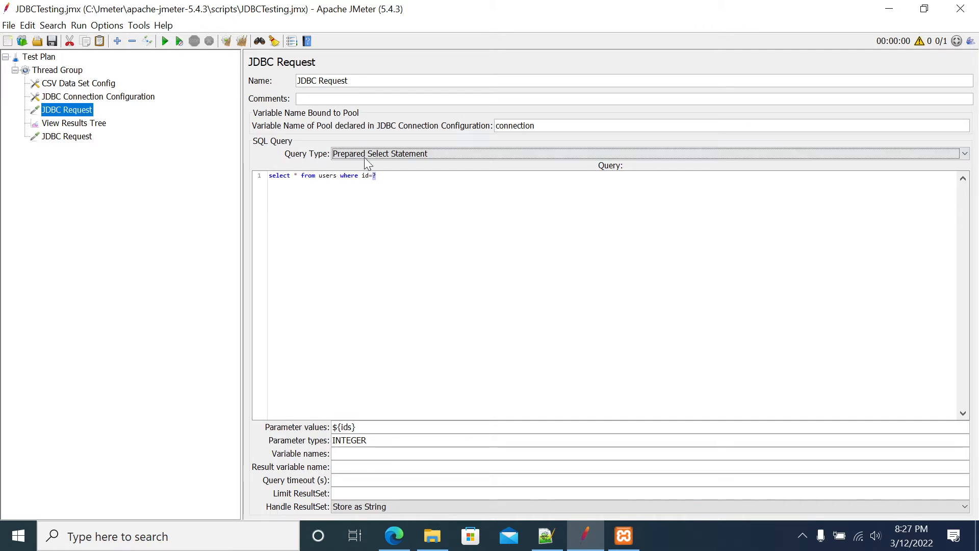
{"action": "left_click_drag", "start_coordinate": [413, 186], "coordinate": [238, 179]}
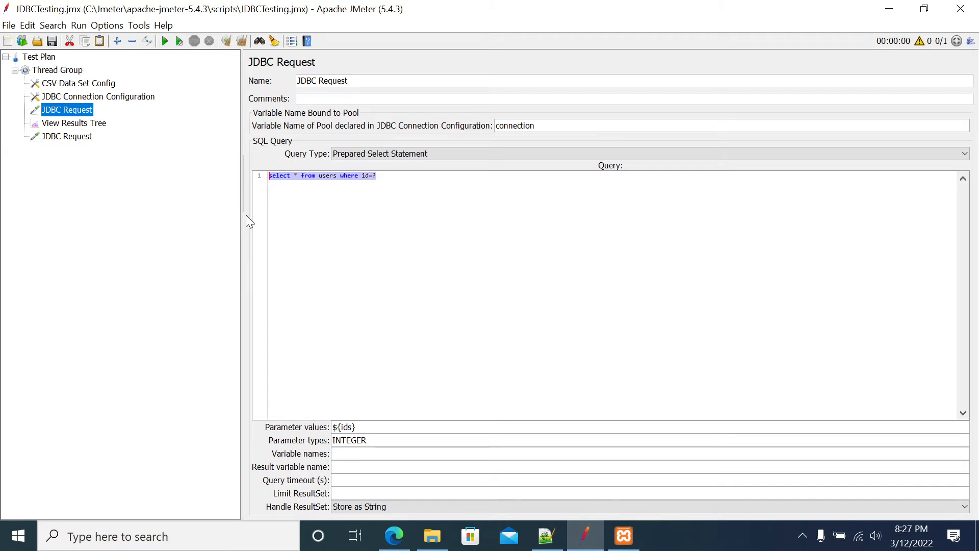
Switch the newly added JDBC Request's query type to Select Statement and back to Prepared Select Statement
{"action": "left_click", "coordinate": [84, 138]}
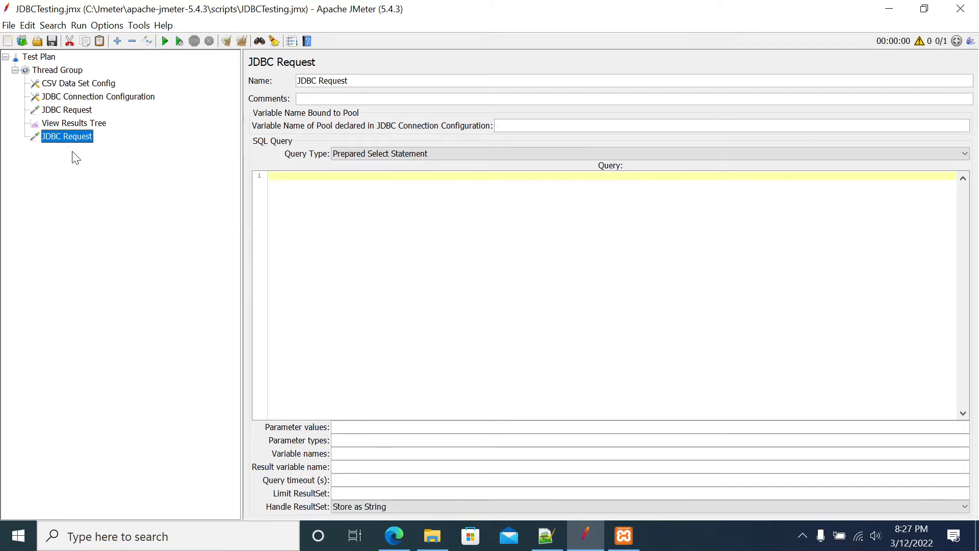
{"action": "left_click", "coordinate": [449, 154]}
{"action": "left_click", "coordinate": [372, 166]}
{"action": "left_click", "coordinate": [418, 155]}
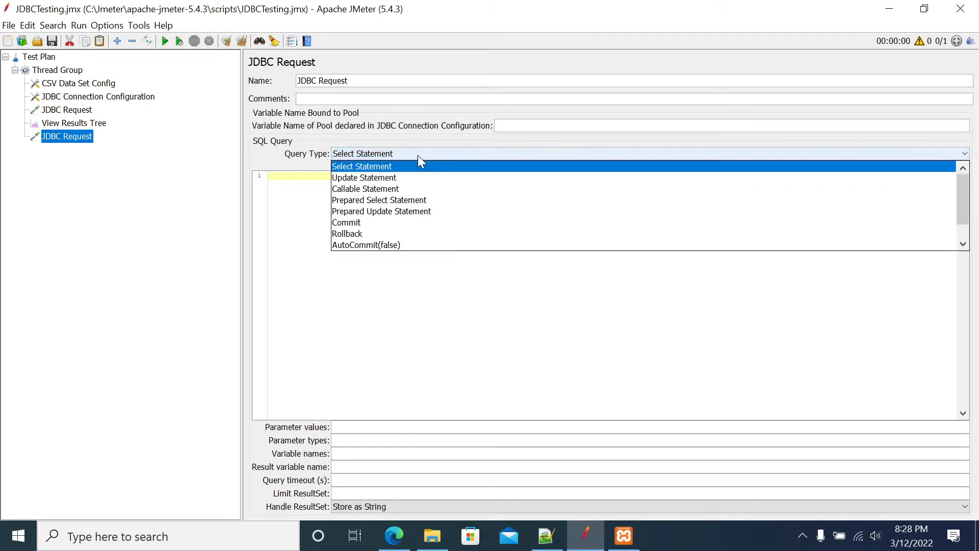
{"action": "left_click", "coordinate": [395, 199]}
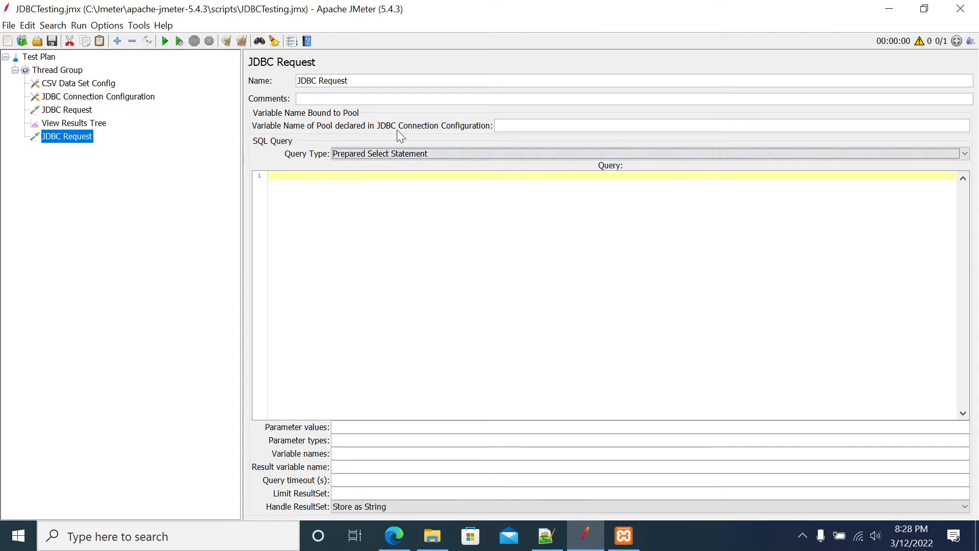
Disable the newly added, empty JDBC Request below View Results Tree
{"action": "left_click", "coordinate": [58, 111]}
{"action": "left_click", "coordinate": [54, 136]}
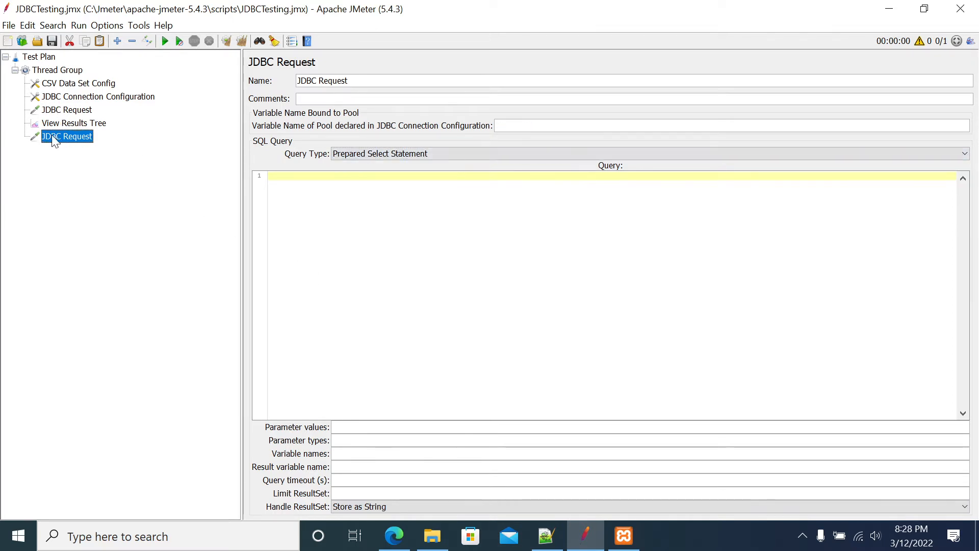
{"action": "key", "text": "ctrl+t"}
Compare the enabled JDBC Request's pool variable name with the one in the JDBC Connection Configuration, and review its SQL query
{"action": "left_click", "coordinate": [59, 110]}
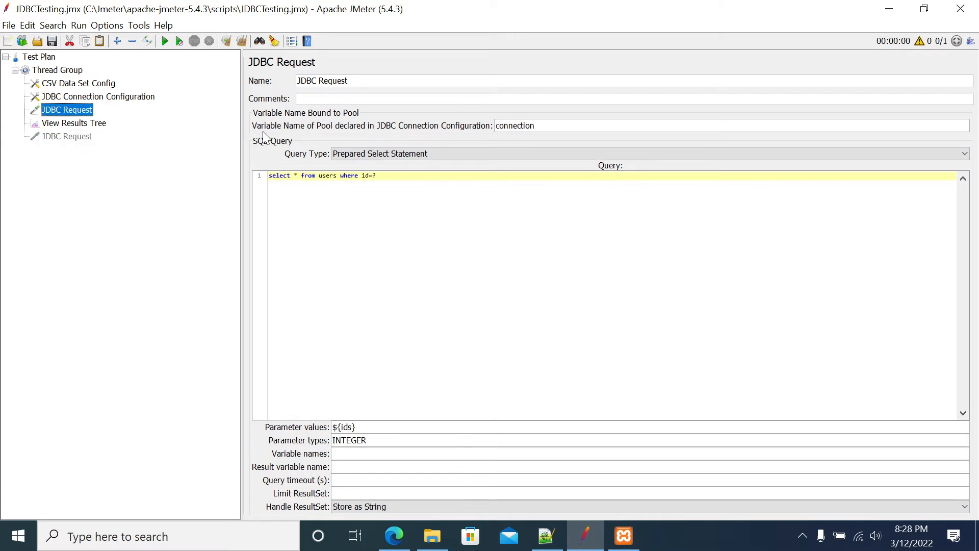
{"action": "left_click_drag", "start_coordinate": [540, 125], "coordinate": [315, 126]}
{"action": "left_click", "coordinate": [118, 98]}
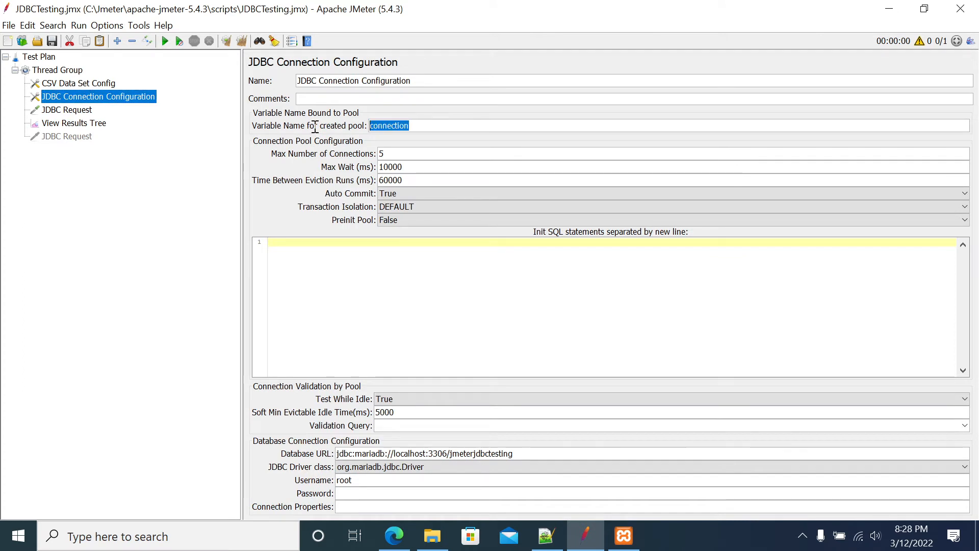
{"action": "left_click", "coordinate": [69, 110]}
{"action": "left_click_drag", "start_coordinate": [543, 125], "coordinate": [490, 126]}
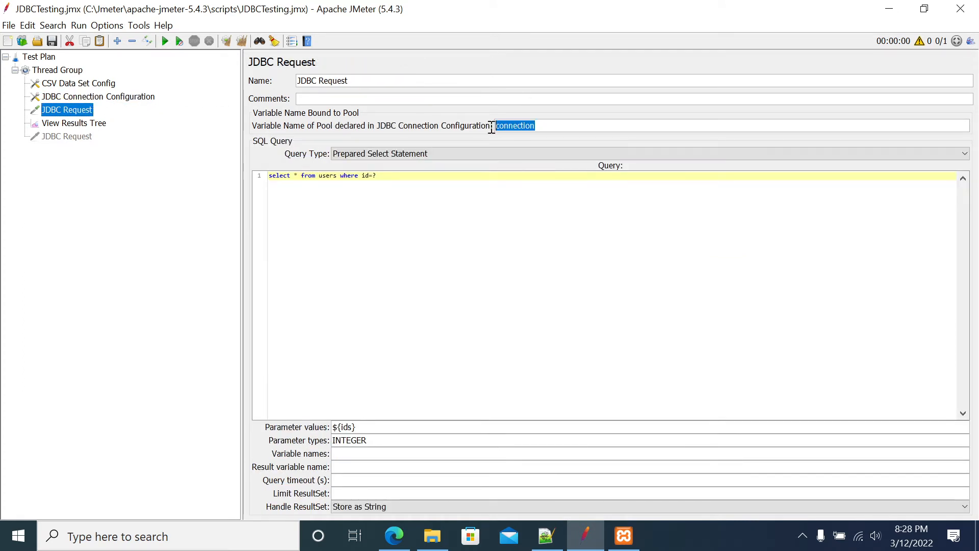
{"action": "double_click", "coordinate": [511, 126]}
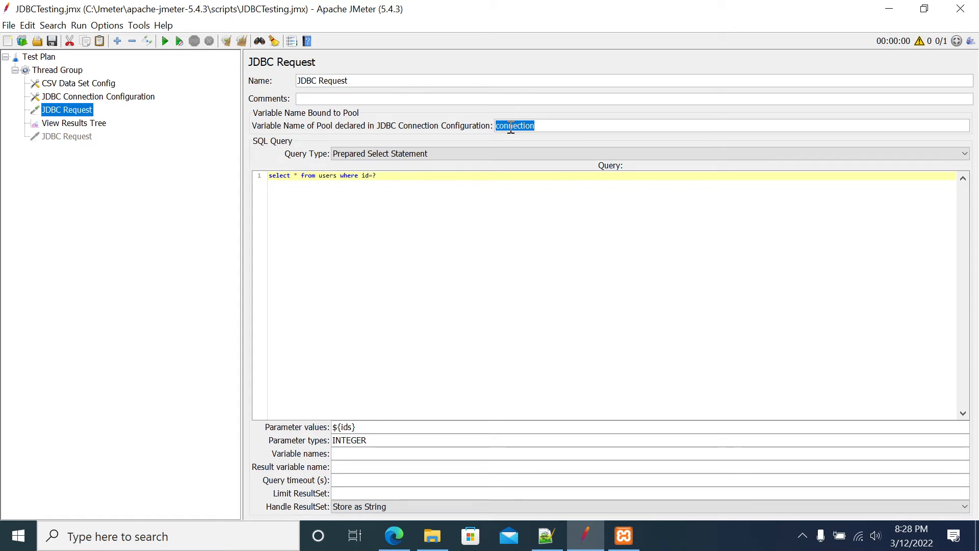
{"action": "left_click_drag", "start_coordinate": [376, 175], "coordinate": [269, 176]}
{"action": "left_click", "coordinate": [400, 175]}
Switch to File Explorer, review the IDs in userid.txt in the Jmeter folder, and return to JMeter
{"action": "left_click", "coordinate": [433, 536]}
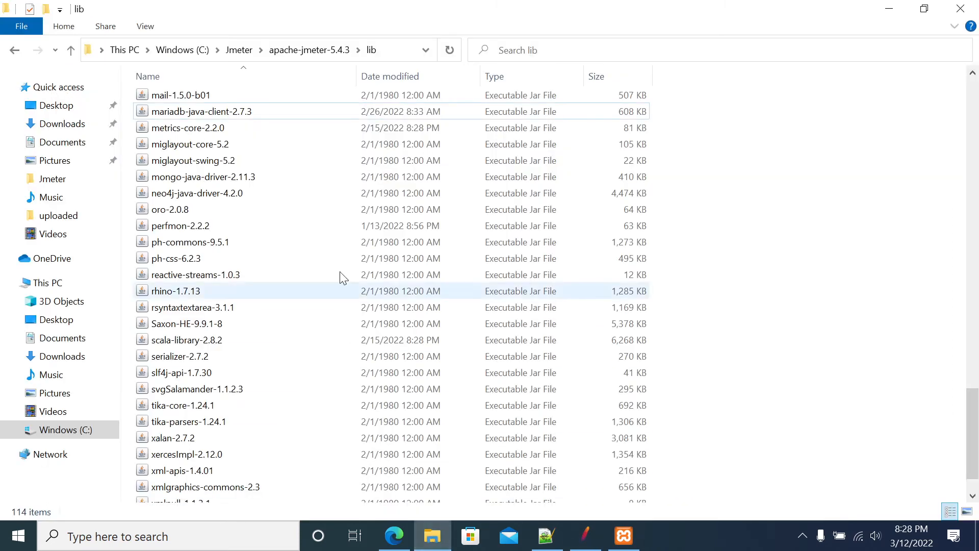
{"action": "left_click", "coordinate": [308, 49]}
{"action": "left_click", "coordinate": [237, 53]}
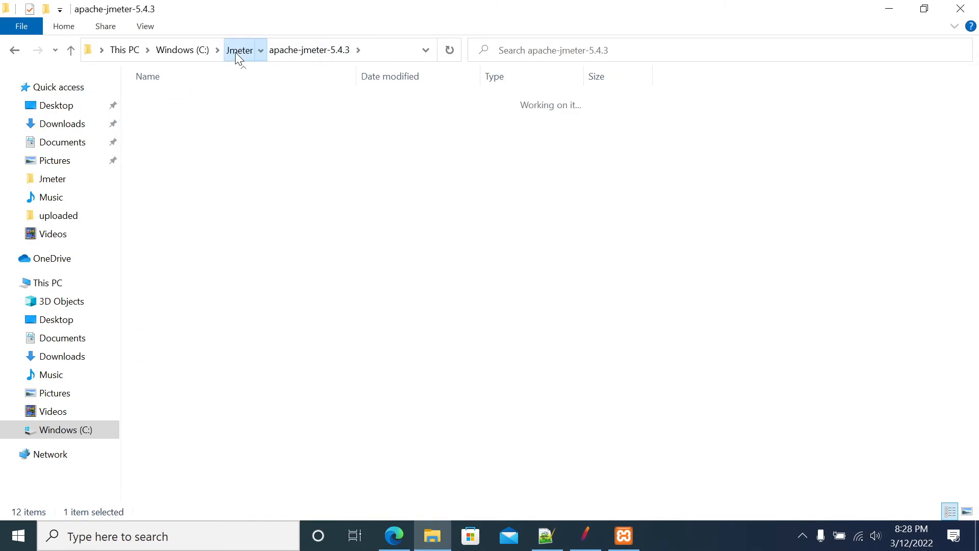
{"action": "left_click", "coordinate": [171, 198]}
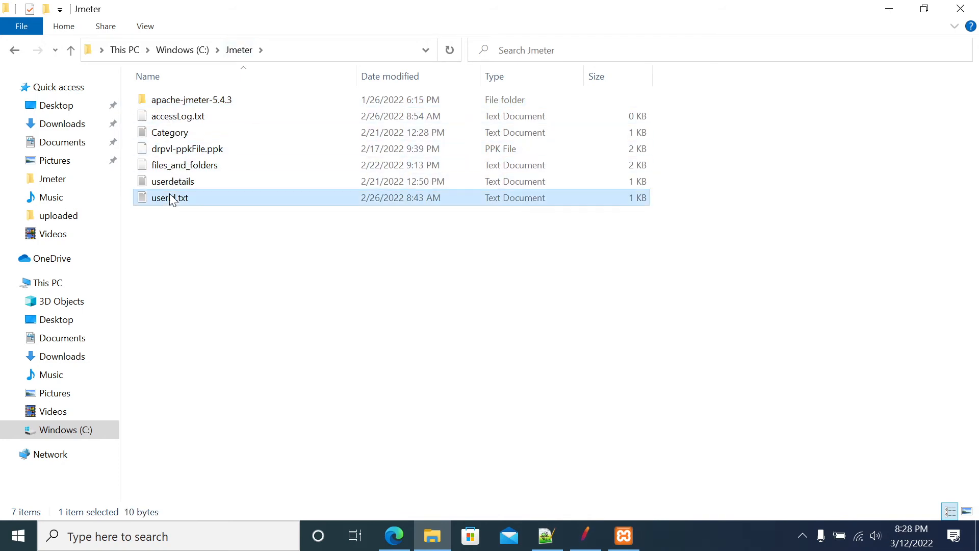
{"action": "double_click", "coordinate": [171, 198]}
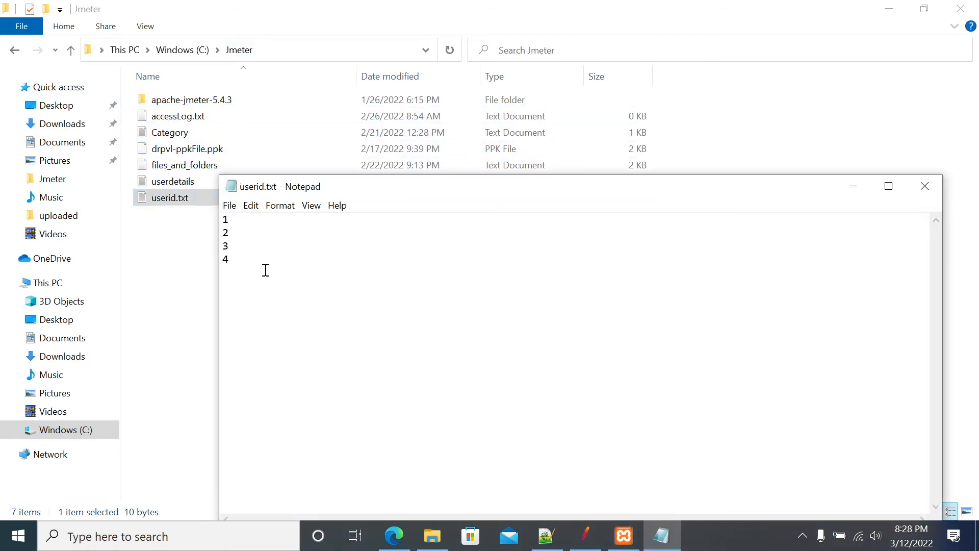
{"action": "left_click_drag", "start_coordinate": [265, 271], "coordinate": [219, 209]}
{"action": "key", "text": "alt+F4"}
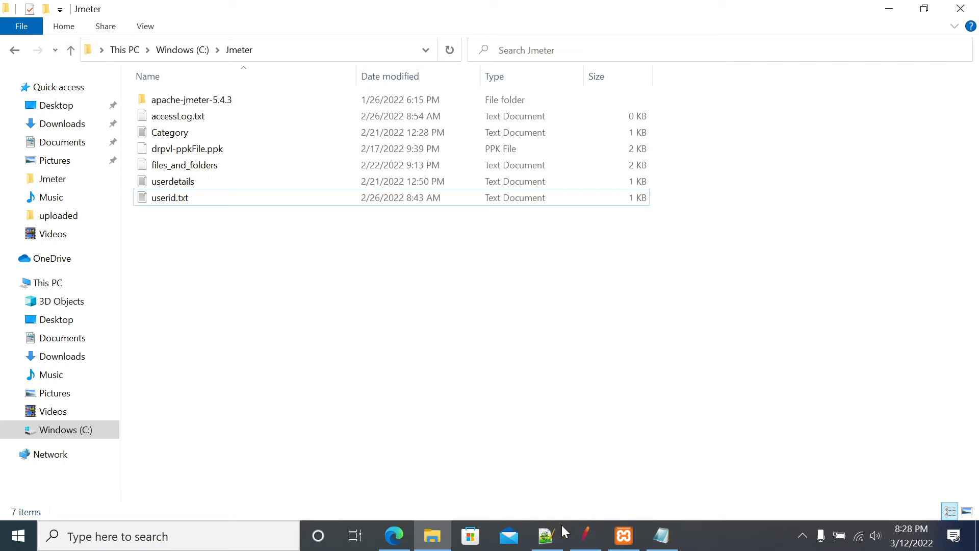
{"action": "left_click", "coordinate": [585, 535]}
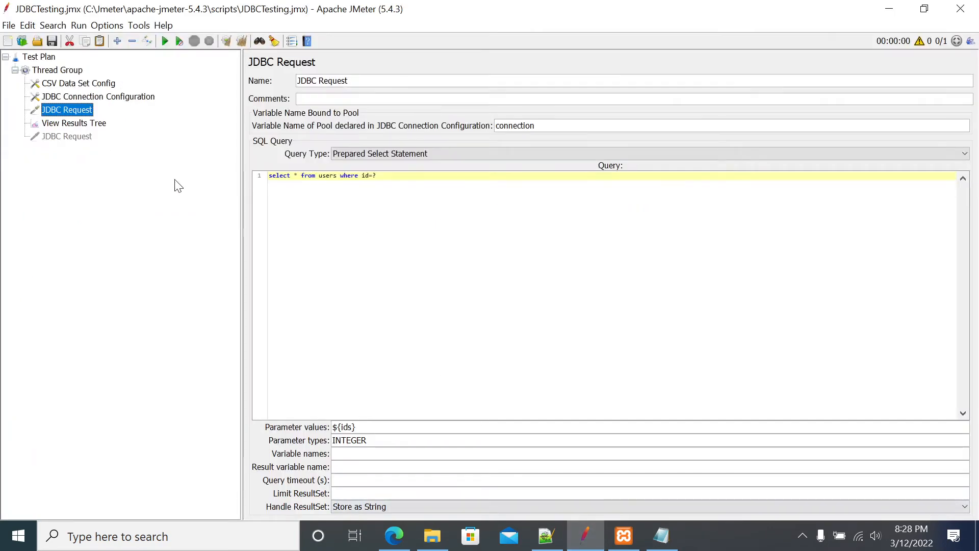
Launch HeidiSQL and open the existing Unnamed session on 127.0.0.1
{"action": "left_click", "coordinate": [186, 535]}
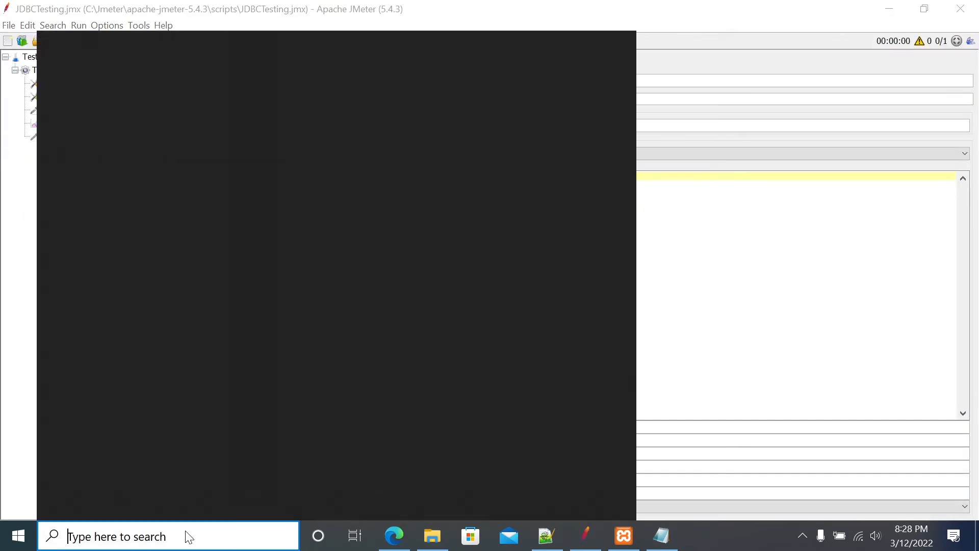
{"action": "type", "text": "heil"}
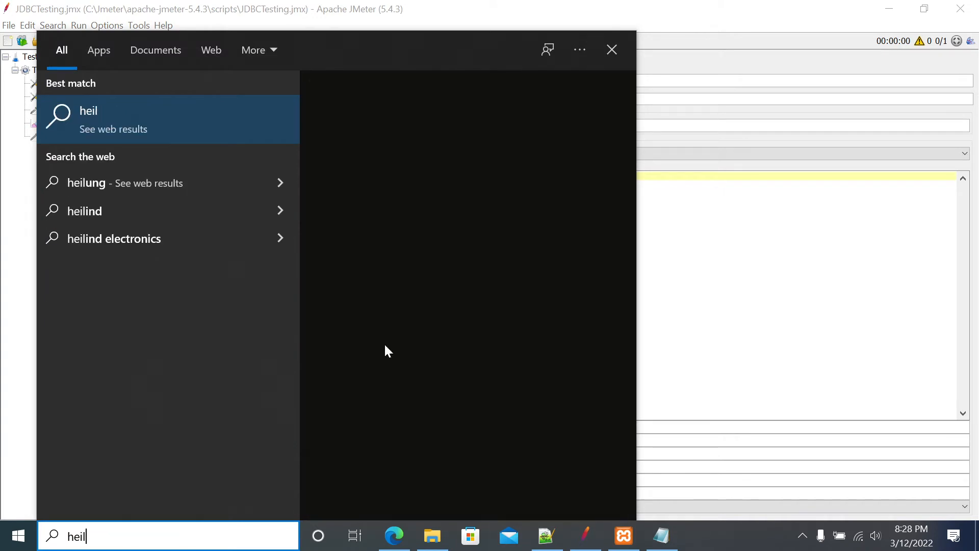
{"action": "key", "text": "BackSpace"}
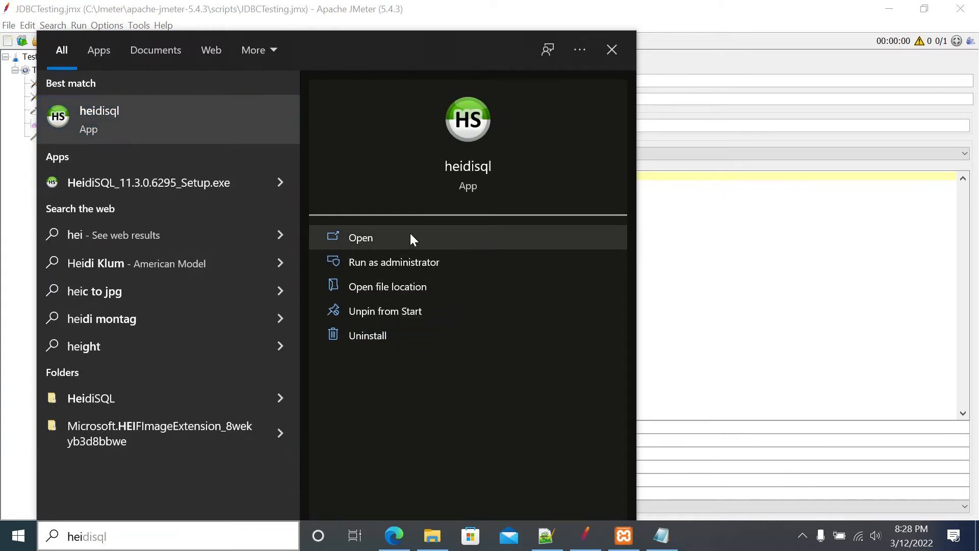
{"action": "left_click", "coordinate": [412, 238]}
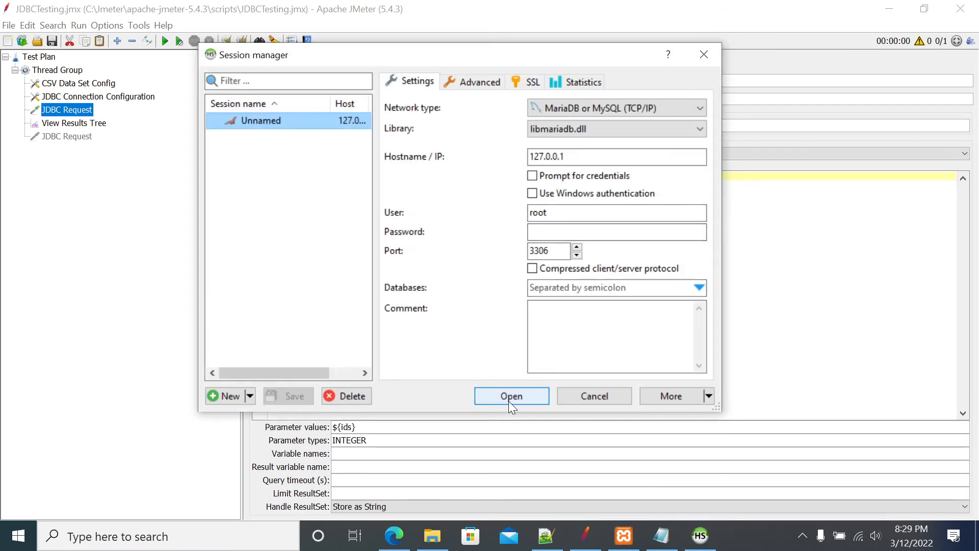
{"action": "left_click", "coordinate": [509, 396]}
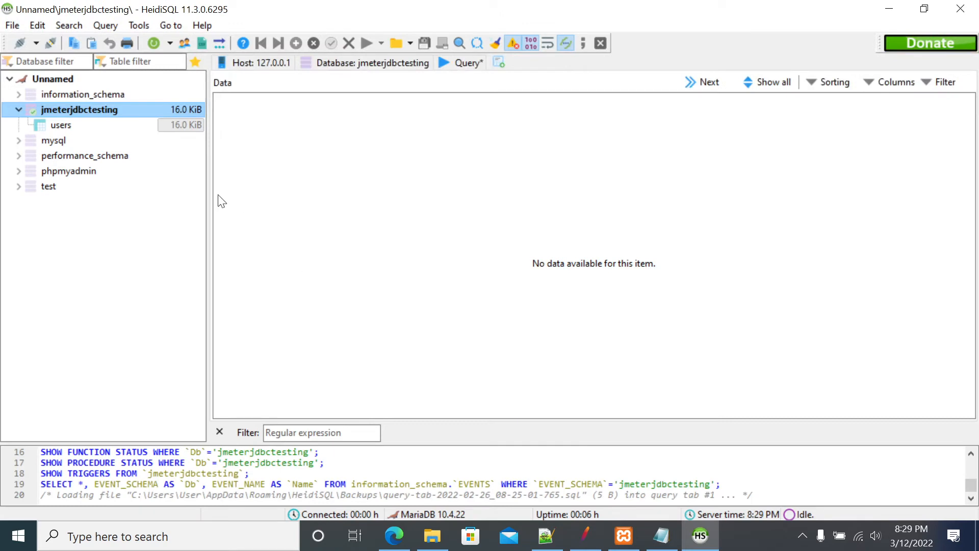
View the data rows of the users table in the jmeterjdbctesting database
{"action": "left_click", "coordinate": [61, 125]}
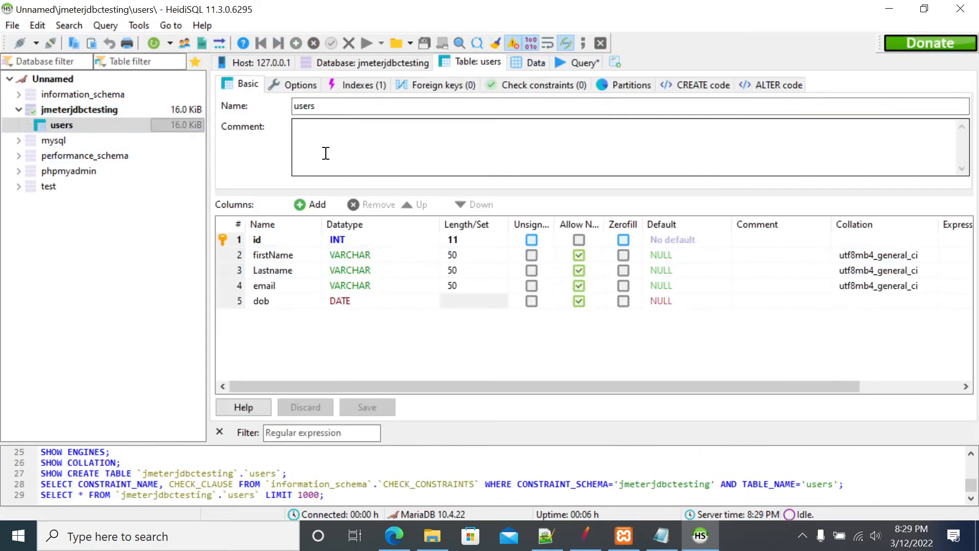
{"action": "left_click", "coordinate": [529, 62]}
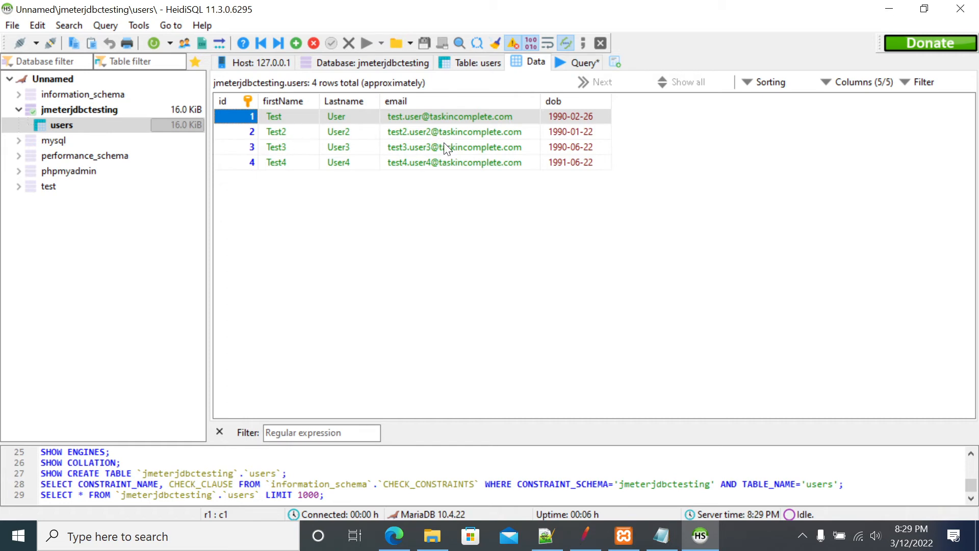
{"action": "left_click", "coordinate": [564, 316]}
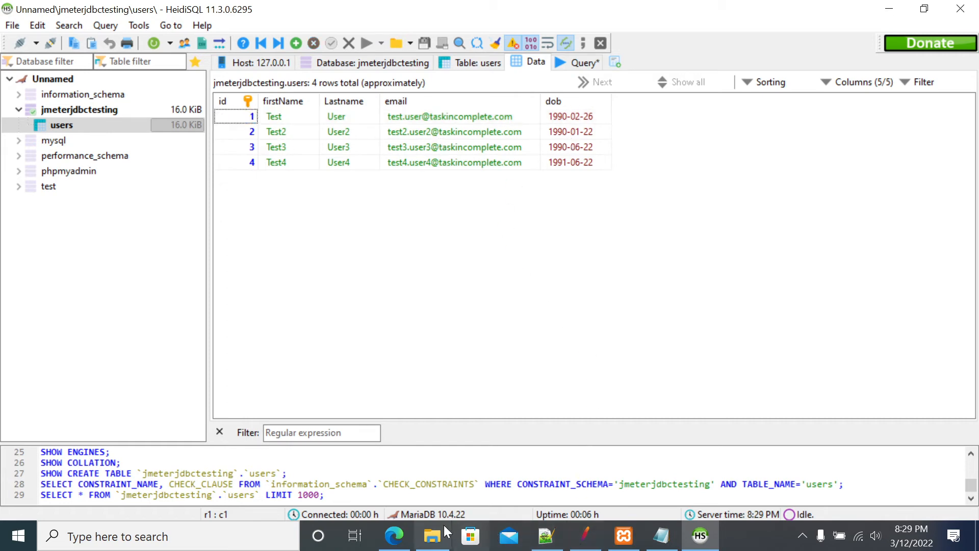
Switch back to JMeter to review the enabled JDBC Request's SQL query, and close the Notepad window
{"action": "left_click", "coordinate": [585, 535]}
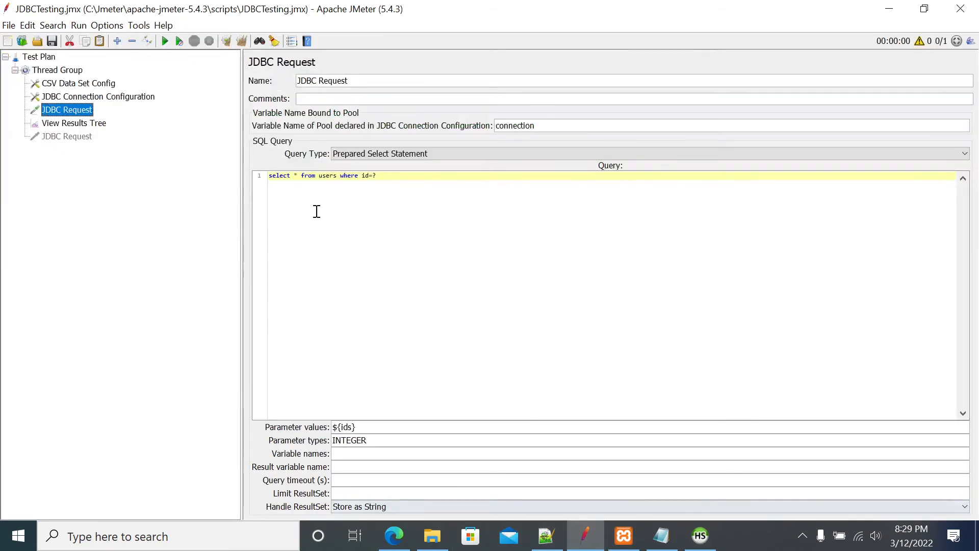
{"action": "left_click_drag", "start_coordinate": [418, 174], "coordinate": [247, 174]}
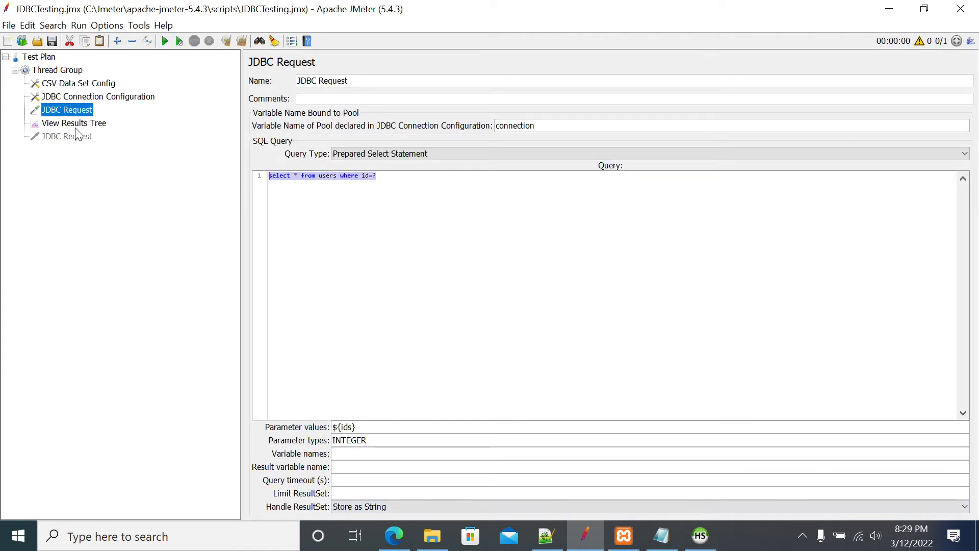
{"action": "left_click", "coordinate": [662, 535]}
{"action": "left_click", "coordinate": [233, 219]}
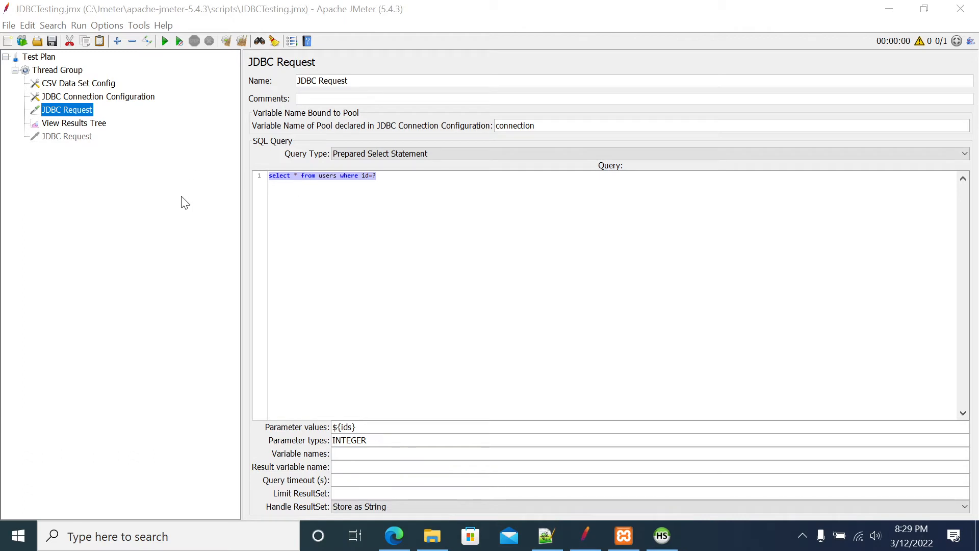
Set the Thread Group's loop count to 4
{"action": "left_click", "coordinate": [66, 126]}
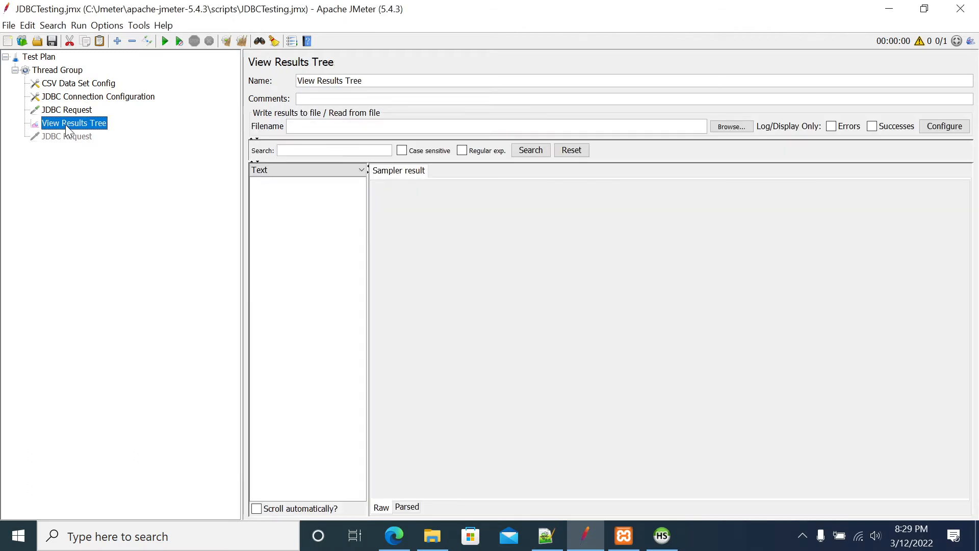
{"action": "left_click", "coordinate": [57, 70]}
{"action": "left_click", "coordinate": [386, 211]}
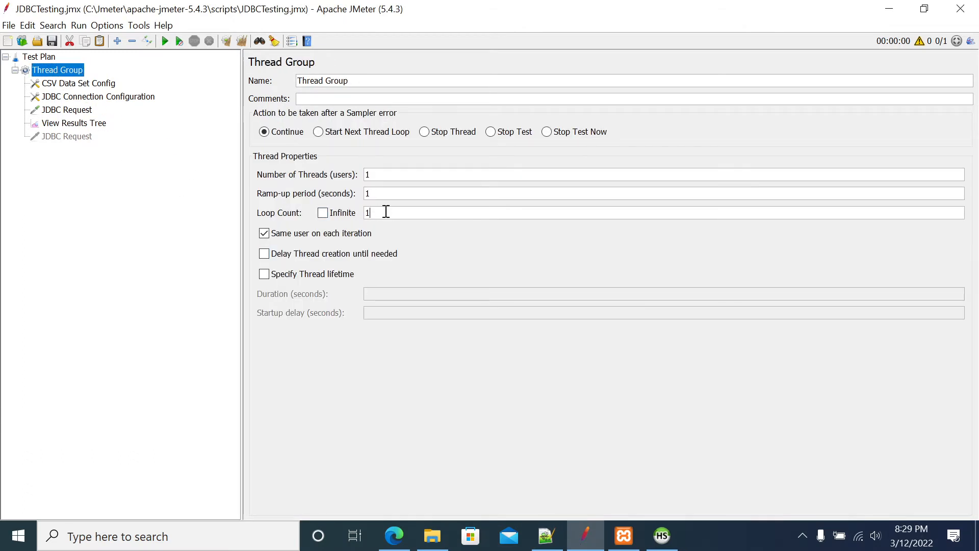
{"action": "type", "text": "4"}
Widen the sample list in the View Results Tree and run the test plan
{"action": "left_click", "coordinate": [92, 124]}
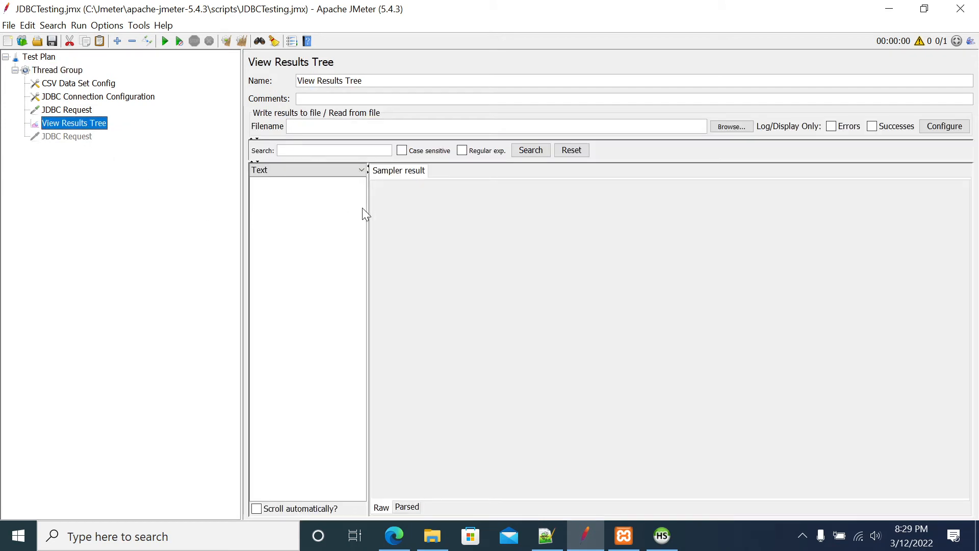
{"action": "left_click_drag", "start_coordinate": [367, 208], "coordinate": [461, 224]}
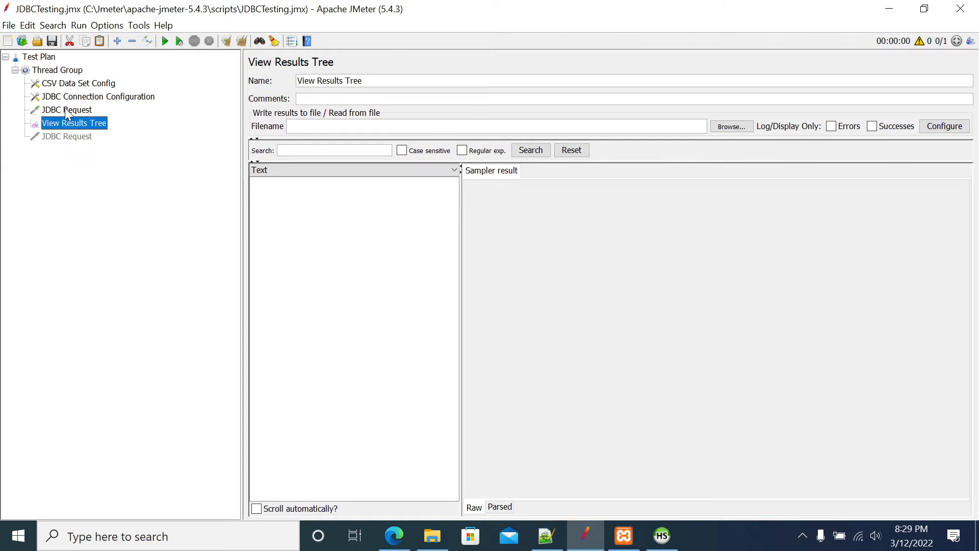
{"action": "key", "text": "ctrl+r"}
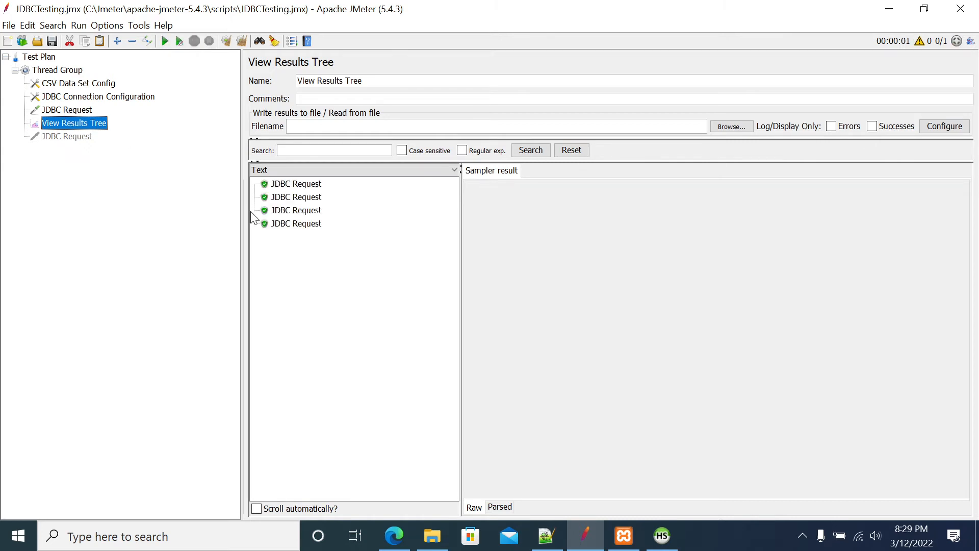
Examine the request body of each JDBC Request sample, checking the query and the ID passed to it
{"action": "left_click", "coordinate": [302, 183]}
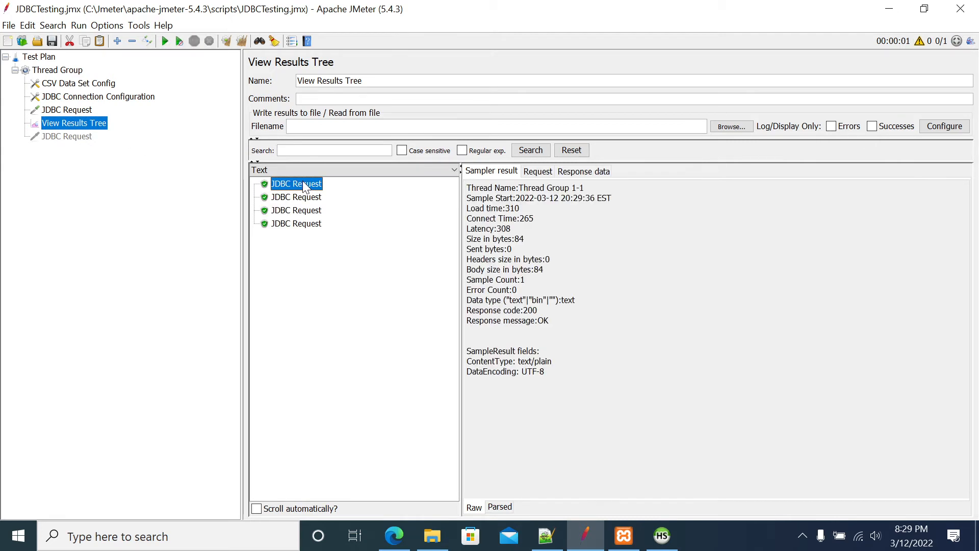
{"action": "left_click", "coordinate": [532, 170]}
{"action": "left_click_drag", "start_coordinate": [692, 218], "coordinate": [544, 214]}
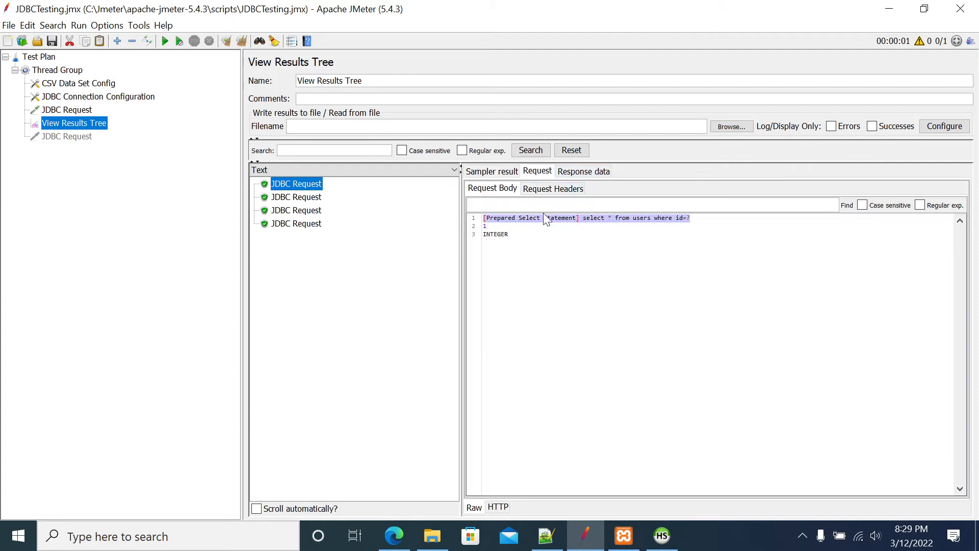
{"action": "left_click", "coordinate": [491, 226]}
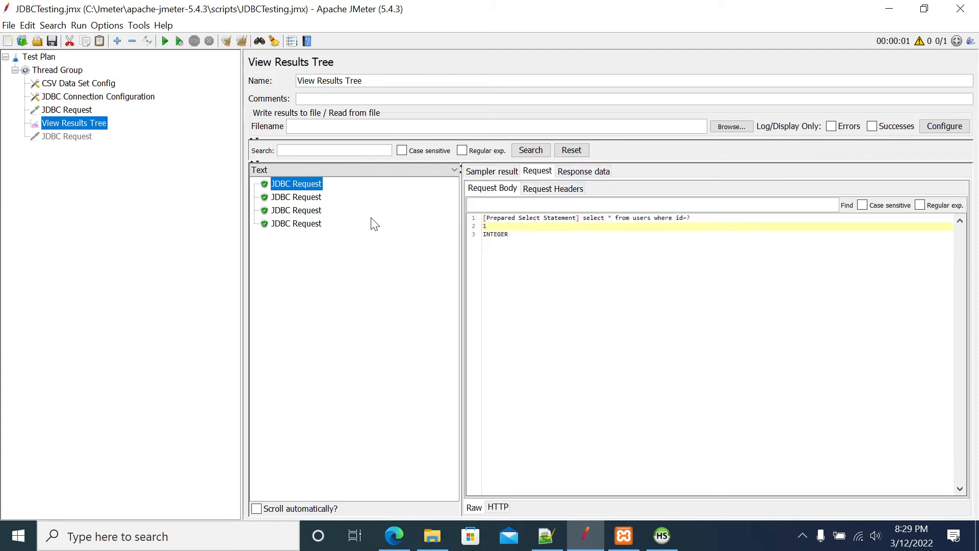
{"action": "left_click", "coordinate": [295, 198]}
{"action": "left_click_drag", "start_coordinate": [510, 228], "coordinate": [463, 219]}
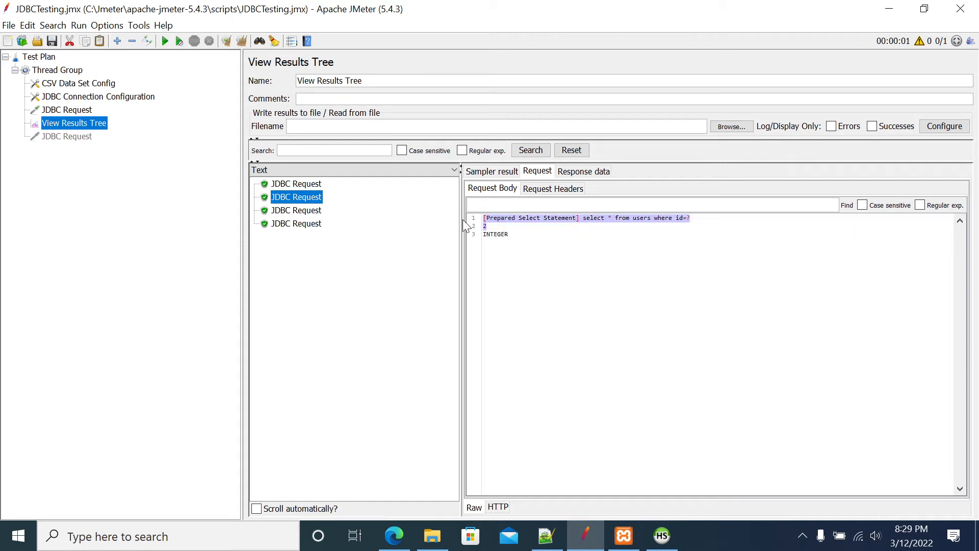
{"action": "left_click", "coordinate": [294, 211]}
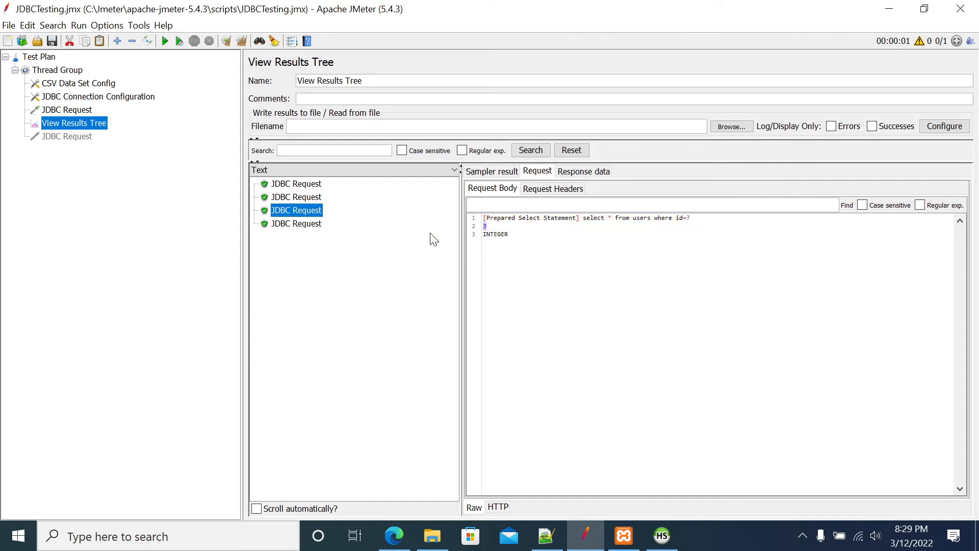
{"action": "left_click", "coordinate": [295, 224]}
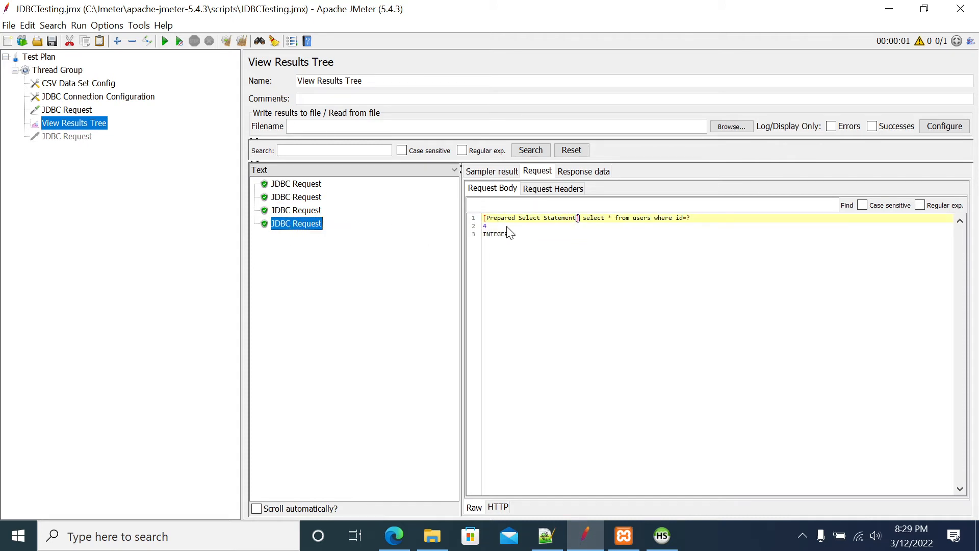
{"action": "left_click", "coordinate": [484, 230]}
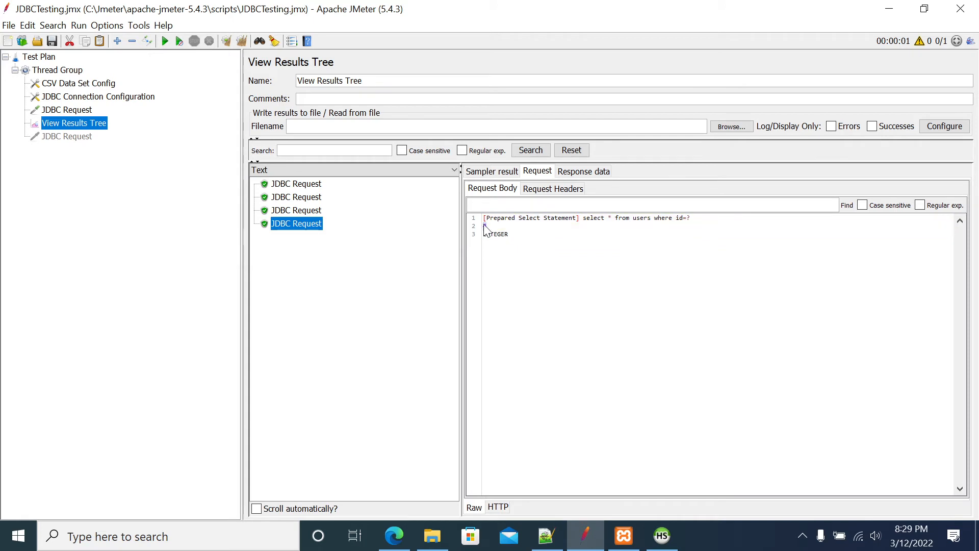
Examine the response data of each JDBC Request sample and compare it with the users table in HeidiSQL
{"action": "left_click", "coordinate": [576, 172]}
{"action": "left_click_drag", "start_coordinate": [524, 230], "coordinate": [849, 236]}
{"action": "left_click", "coordinate": [662, 535]}
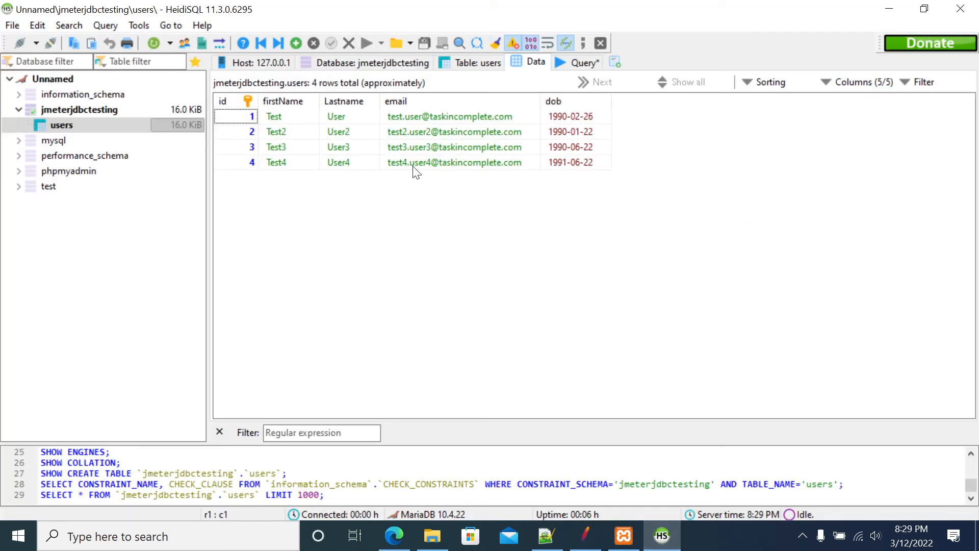
{"action": "left_click", "coordinate": [585, 535]}
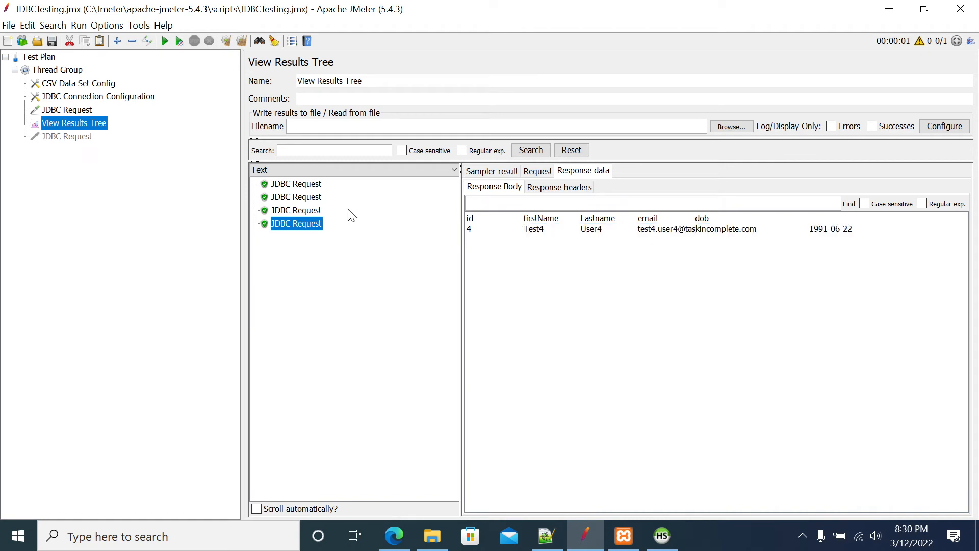
{"action": "left_click", "coordinate": [304, 210]}
{"action": "left_click", "coordinate": [298, 184]}
{"action": "left_click", "coordinate": [300, 198]}
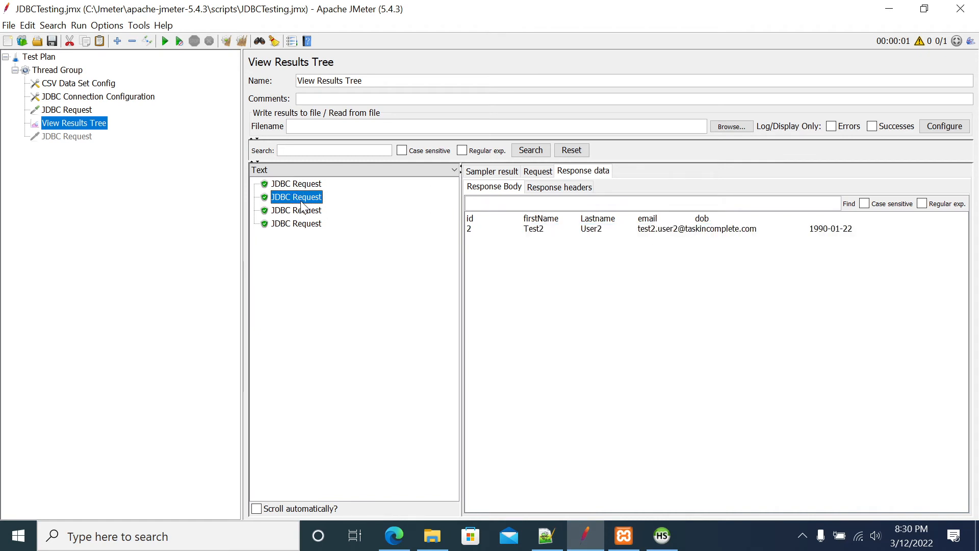
{"action": "left_click", "coordinate": [306, 224]}
{"action": "left_click", "coordinate": [301, 209]}
{"action": "left_click", "coordinate": [296, 185]}
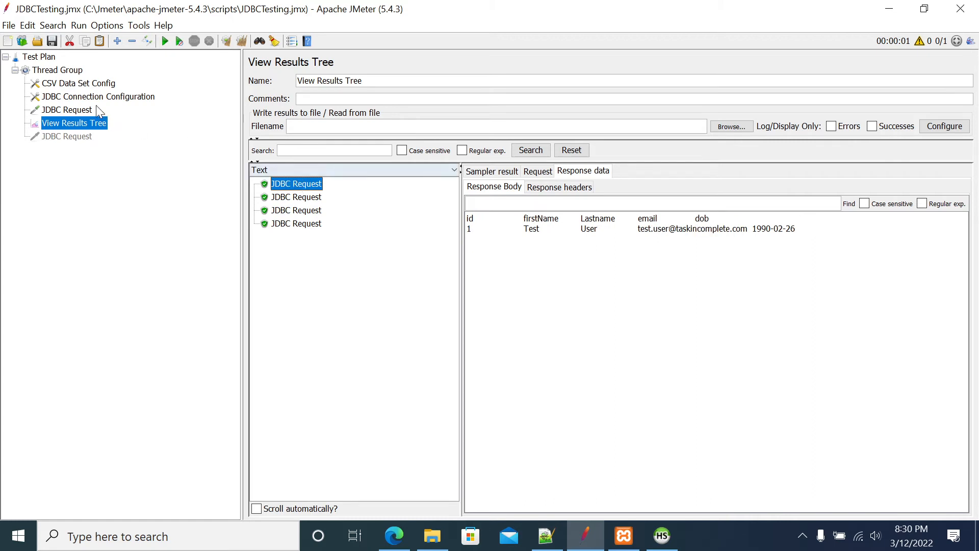
Compare the JDBC Request's parameter value ${ids} with the variable name in the CSV Data Set Config
{"action": "left_click", "coordinate": [88, 113]}
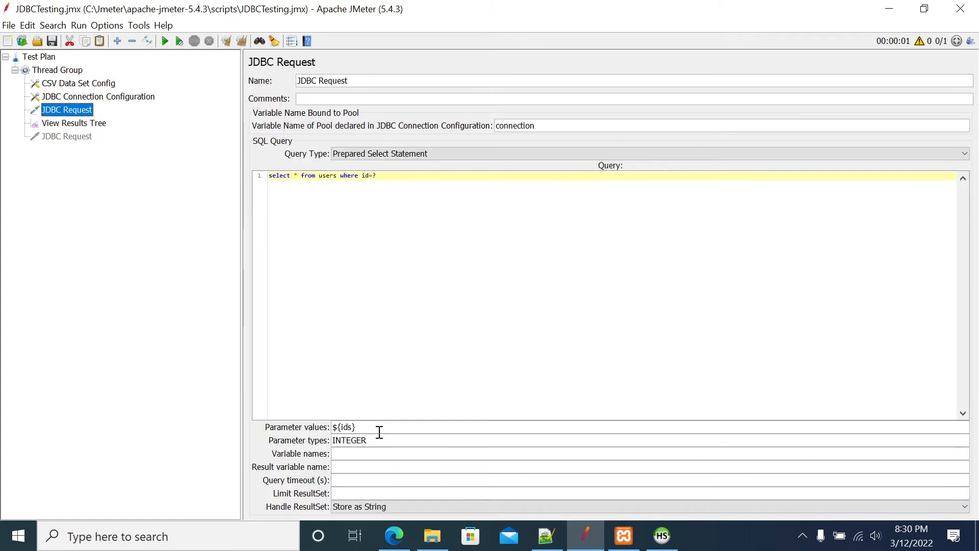
{"action": "left_click_drag", "start_coordinate": [356, 427], "coordinate": [321, 427]}
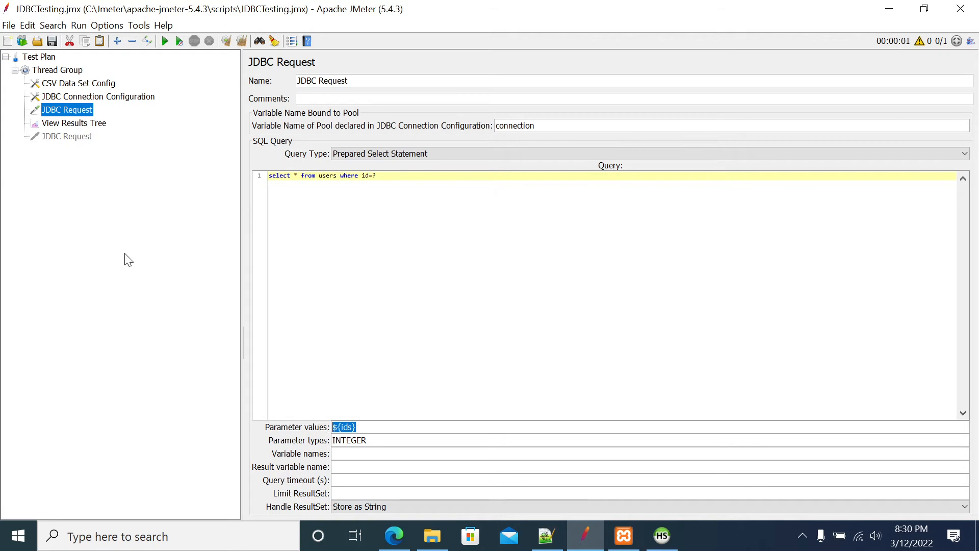
{"action": "left_click", "coordinate": [62, 82]}
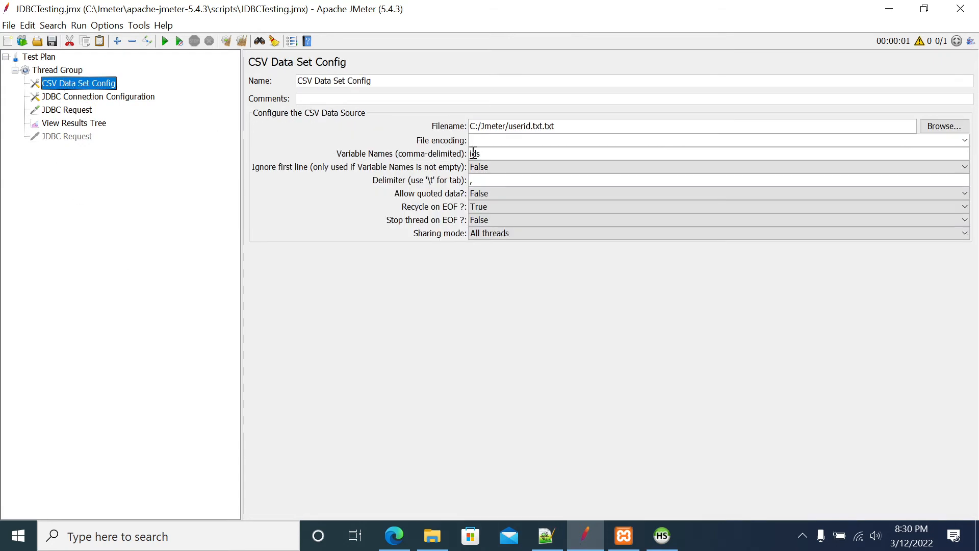
{"action": "left_click", "coordinate": [504, 157]}
Check the users table's column names in HeidiSQL and extend the JDBC Request query to "select * from users where id=? and firstName = ?"
{"action": "left_click", "coordinate": [69, 110]}
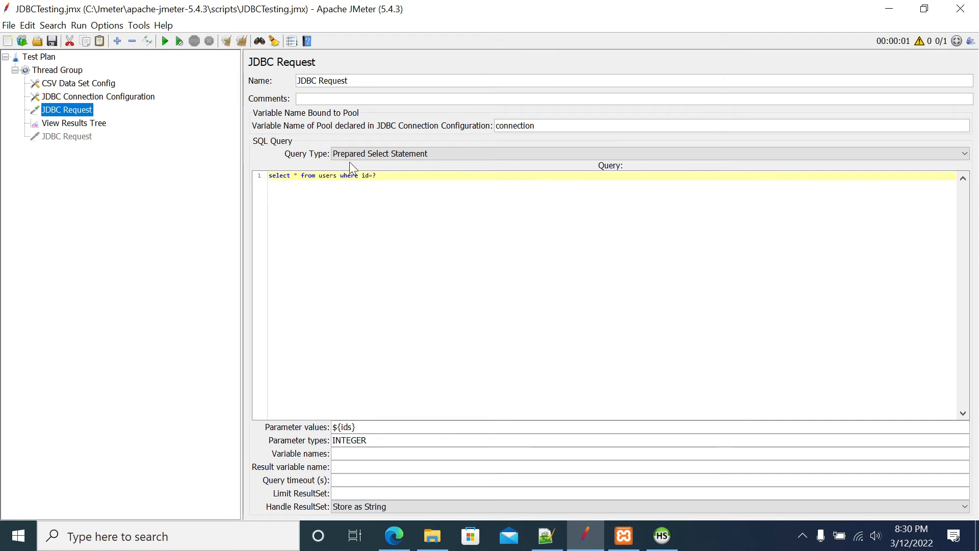
{"action": "left_click", "coordinate": [391, 179]}
{"action": "type", "text": "and"}
{"action": "left_click", "coordinate": [662, 536]}
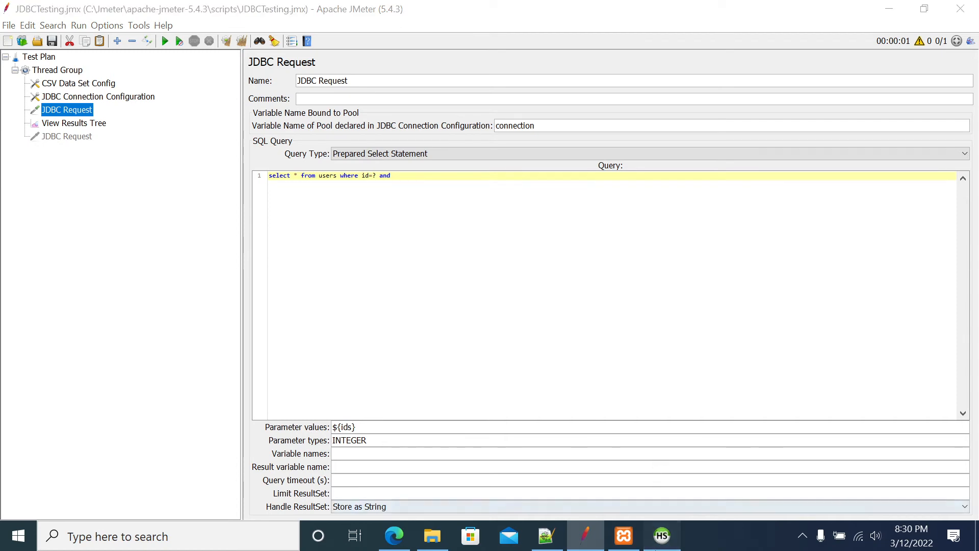
{"action": "left_click", "coordinate": [585, 538]}
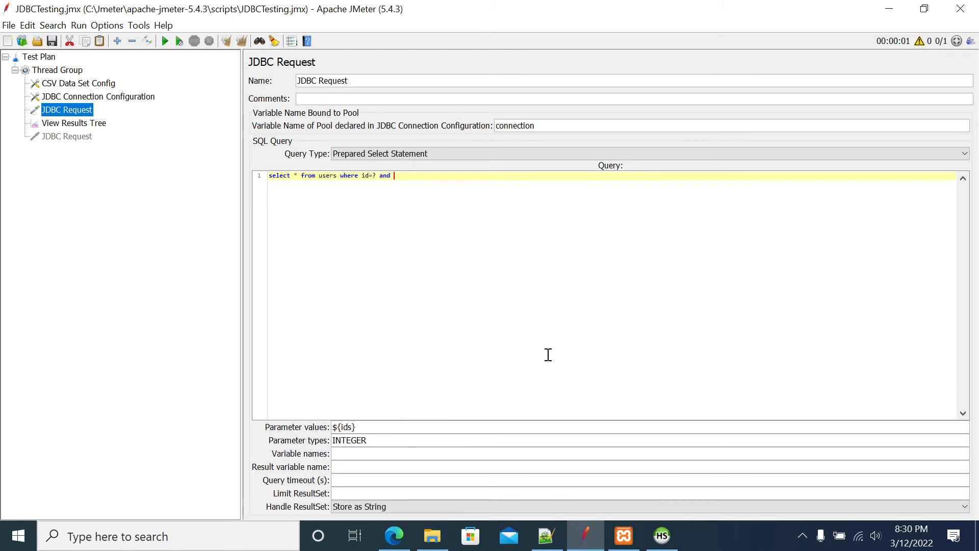
{"action": "left_click", "coordinate": [586, 537]}
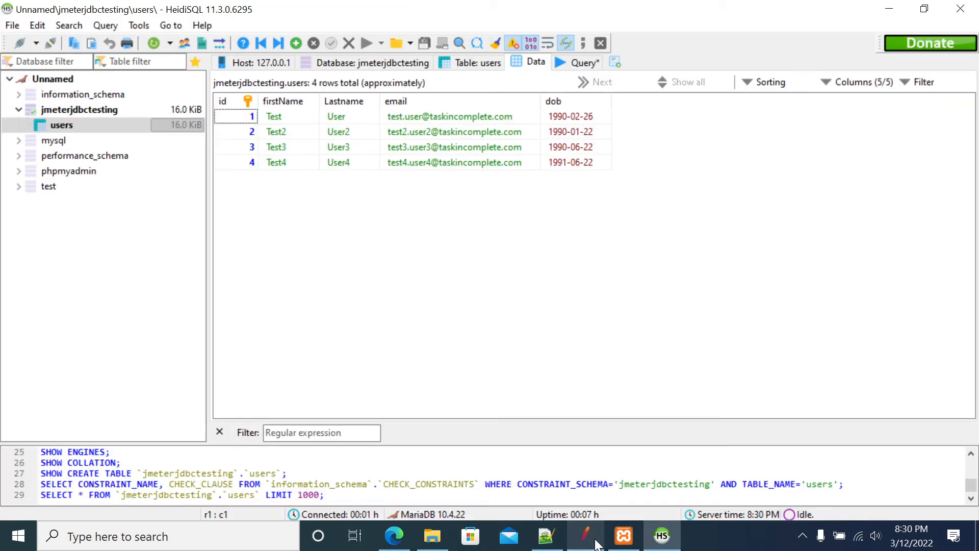
{"action": "left_click", "coordinate": [587, 537]}
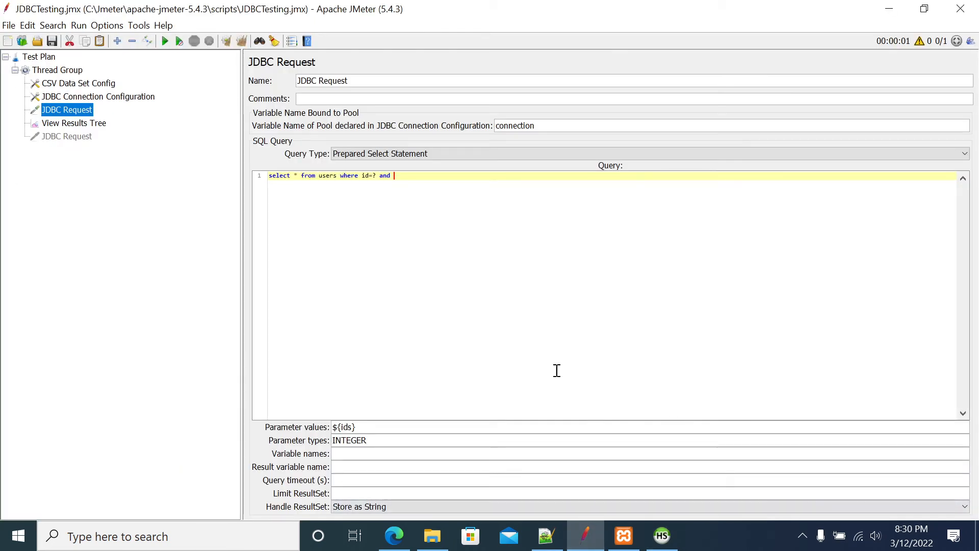
{"action": "type", "text": "fitstName like"}
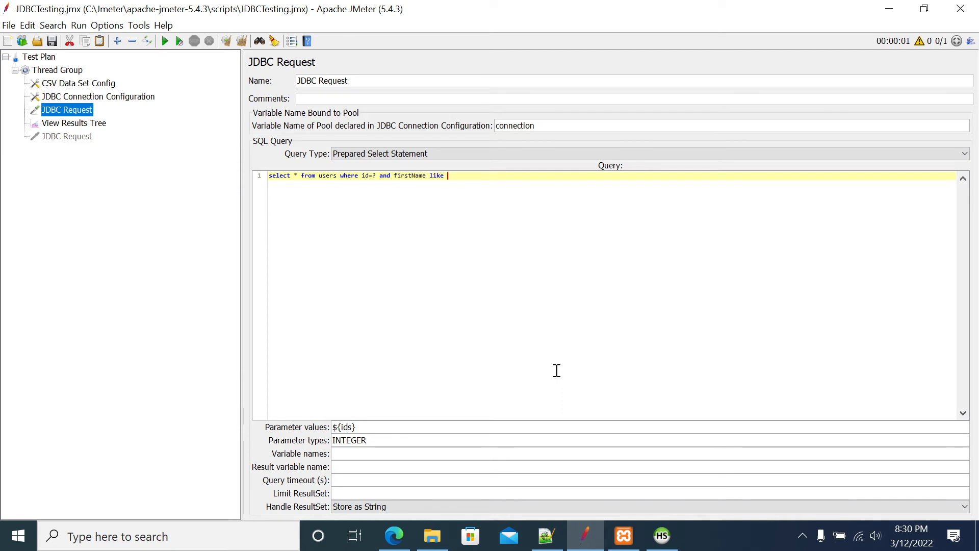
{"action": "type", "text": "''"}
{"action": "key", "text": "Left"}
{"action": "left_click", "coordinate": [469, 217]}
{"action": "key", "text": "BackSpace"}
{"action": "key", "text": "BackSpace"}
{"action": "key", "text": "BackSpace"}
{"action": "key", "text": "BackSpace"}
{"action": "key", "text": "BackSpace"}
{"action": "key", "text": "BackSpace"}
{"action": "key", "text": "BackSpace"}
{"action": "key", "text": "BackSpace"}
Set the JDBC Request's parameter values to ${ids},Test
{"action": "left_click", "coordinate": [383, 432]}
{"action": "type", "text": ","}
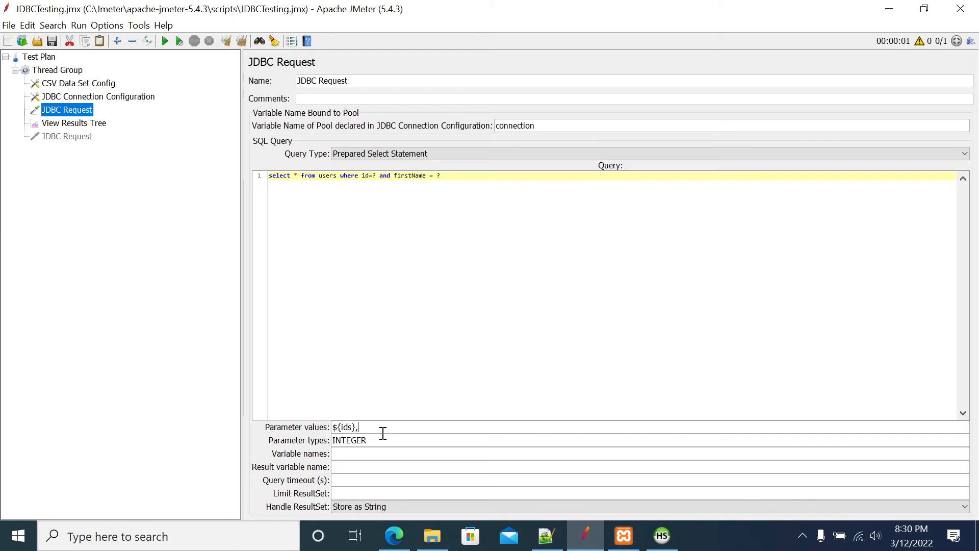
{"action": "type", "text": "Test"}
Set the JDBC Request's parameter types to INTEGER,STRING
{"action": "left_click", "coordinate": [391, 439]}
{"action": "type", "text": ",VARCHAR"}
{"action": "double_click", "coordinate": [388, 439]}
{"action": "type", "text": "STRING"}
{"action": "double_click", "coordinate": [388, 440]}
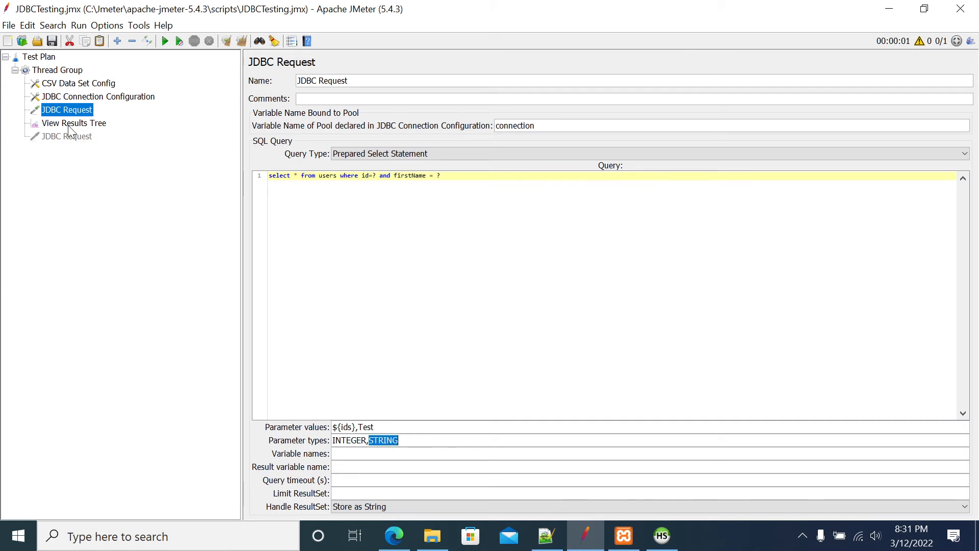
Look up the parameter values and supported SQL parameter types in the online help for the JDBC Request
{"action": "right_click", "coordinate": [76, 107]}
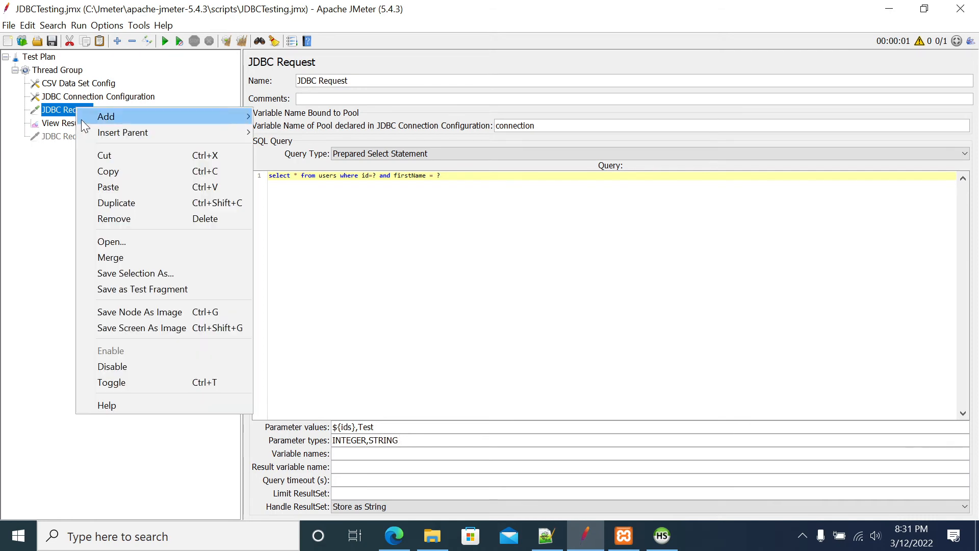
{"action": "left_click", "coordinate": [132, 400]}
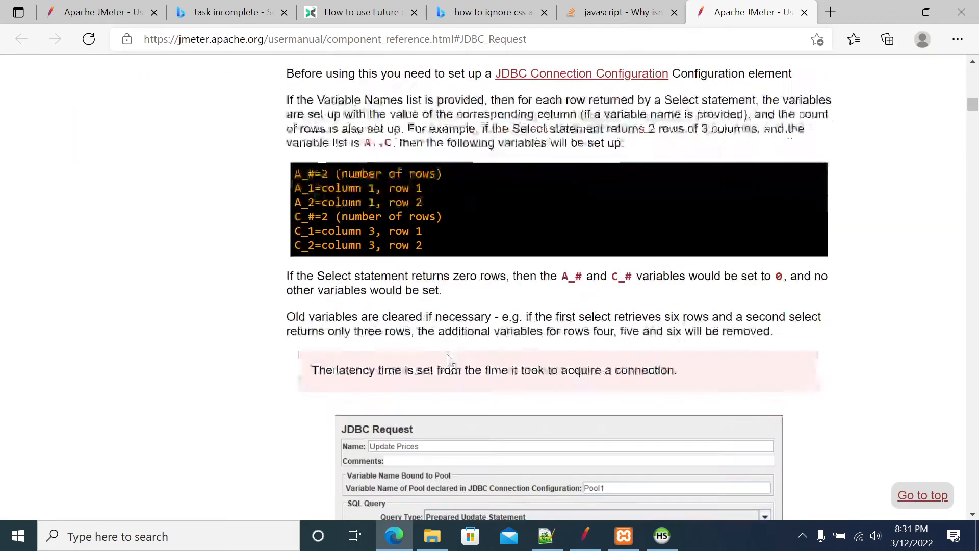
{"action": "scroll", "coordinate": [459, 326], "scroll_direction": "up", "scroll_amount": 3}
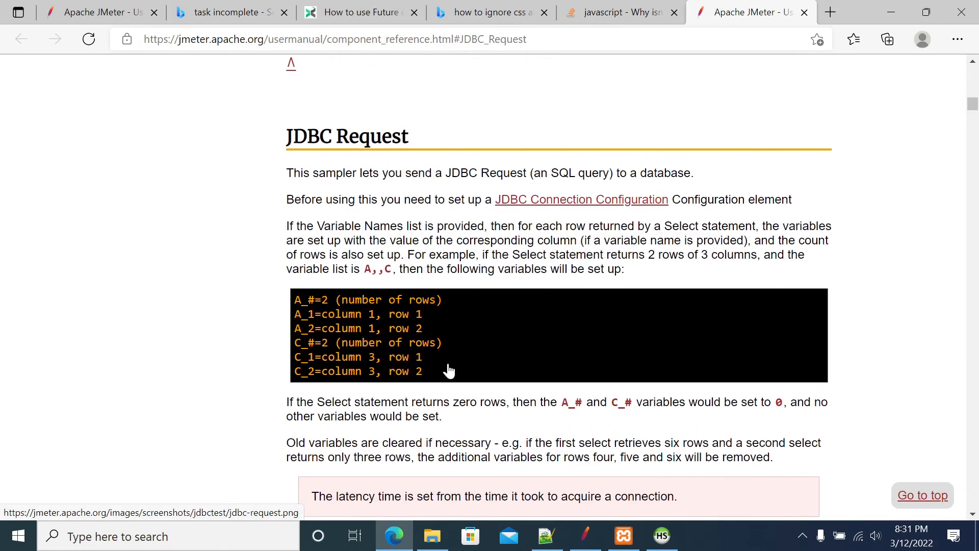
{"action": "scroll", "coordinate": [473, 309], "scroll_direction": "down", "scroll_amount": 13}
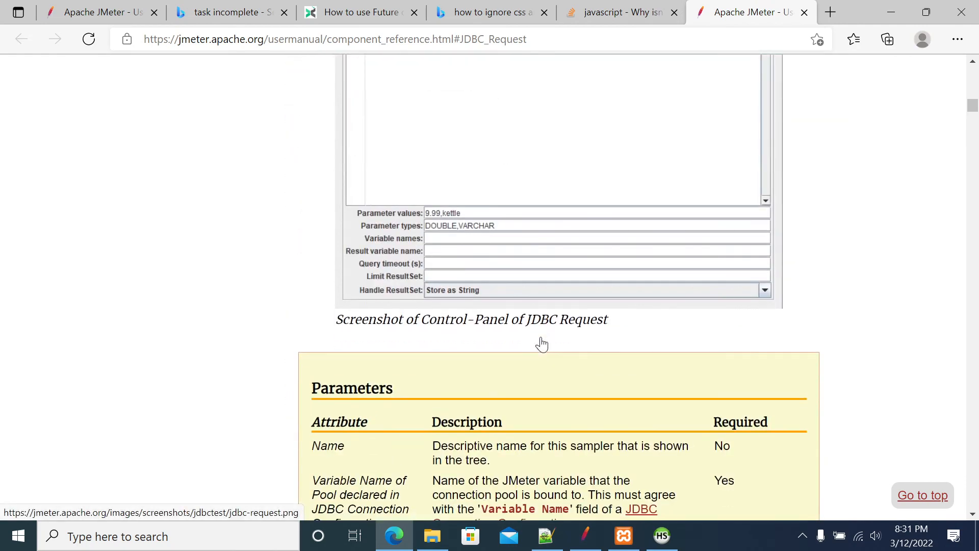
{"action": "scroll", "coordinate": [544, 343], "scroll_direction": "down", "scroll_amount": 9}
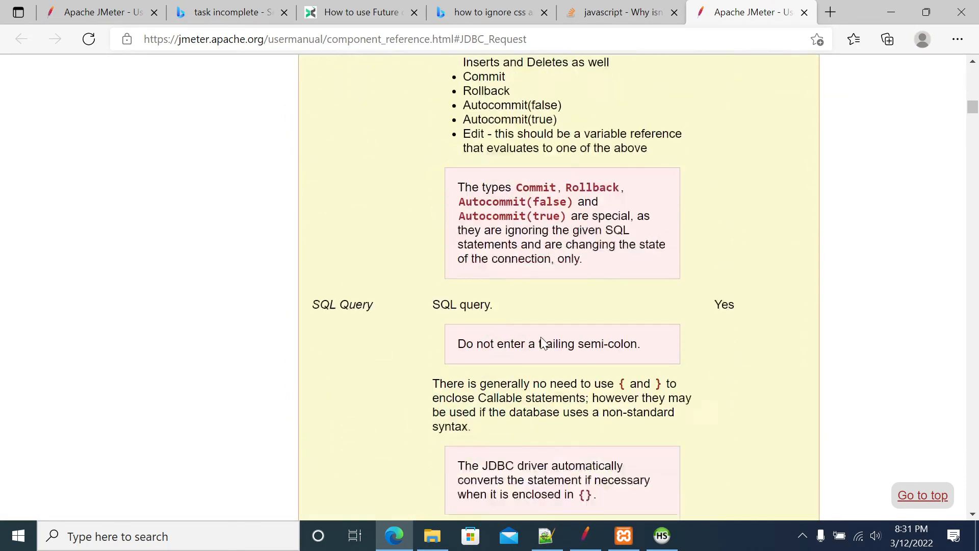
{"action": "scroll", "coordinate": [541, 342], "scroll_direction": "down", "scroll_amount": 7}
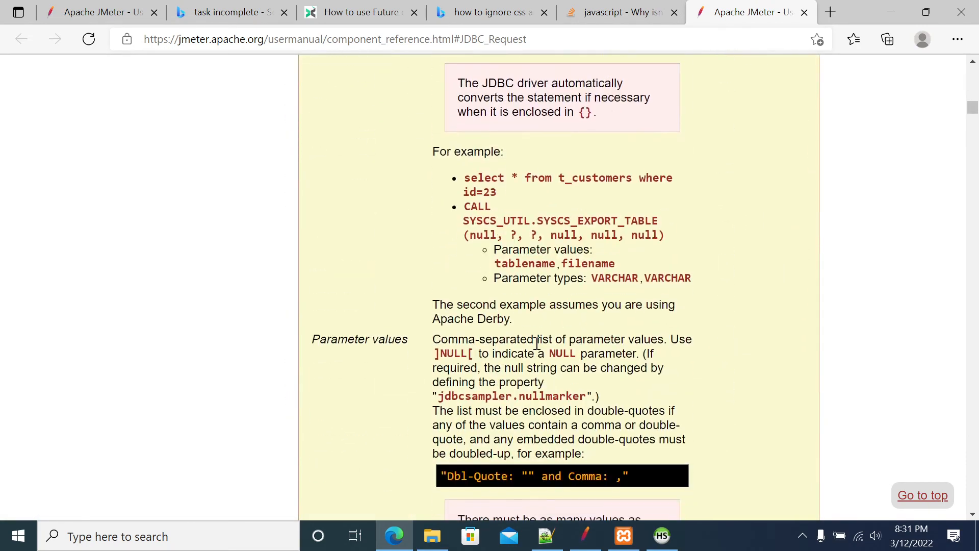
{"action": "scroll", "coordinate": [537, 343], "scroll_direction": "down", "scroll_amount": 6}
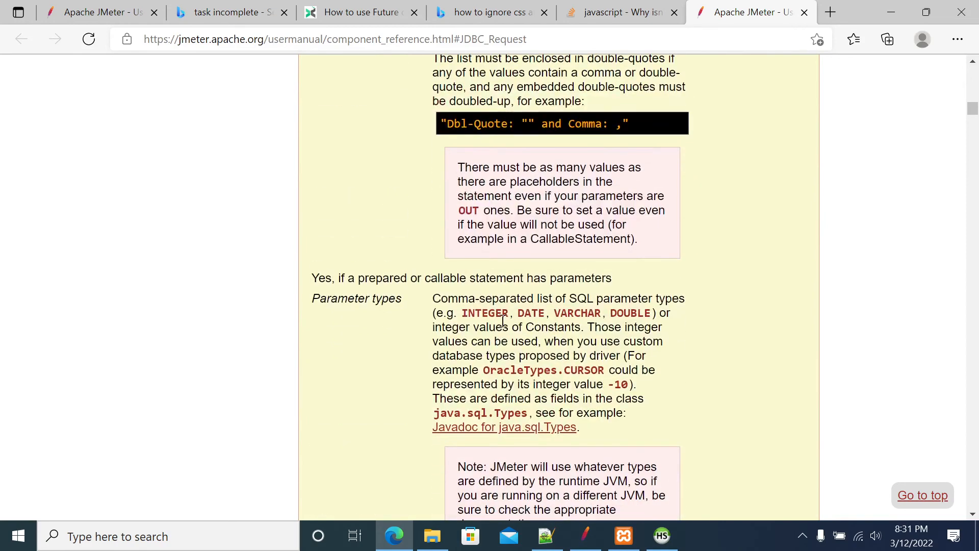
{"action": "left_click_drag", "start_coordinate": [461, 312], "coordinate": [650, 313]}
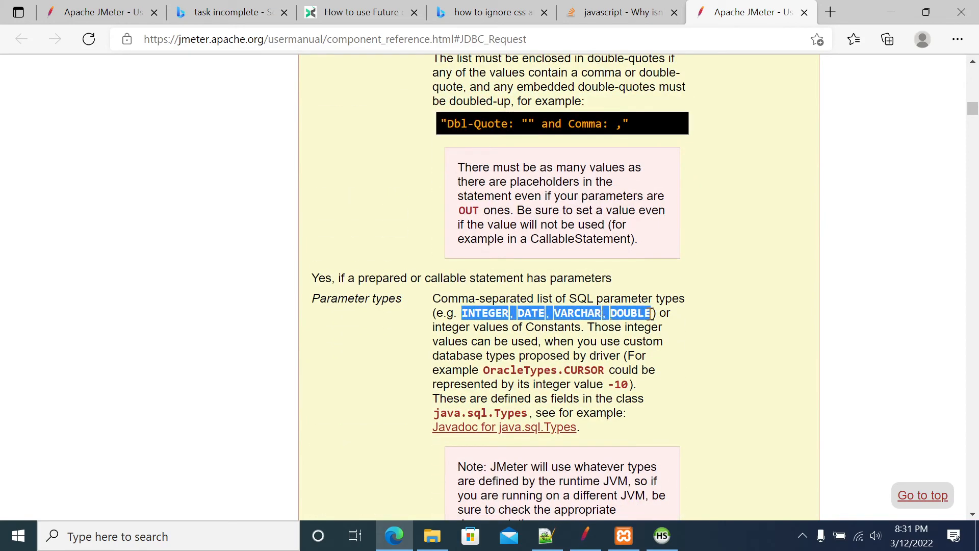
Switch back to JMeter and set the JDBC Request's parameter types to INTEGER,VARCHAR
{"action": "left_click", "coordinate": [585, 536]}
{"action": "left_click_drag", "start_coordinate": [369, 441], "coordinate": [400, 443]}
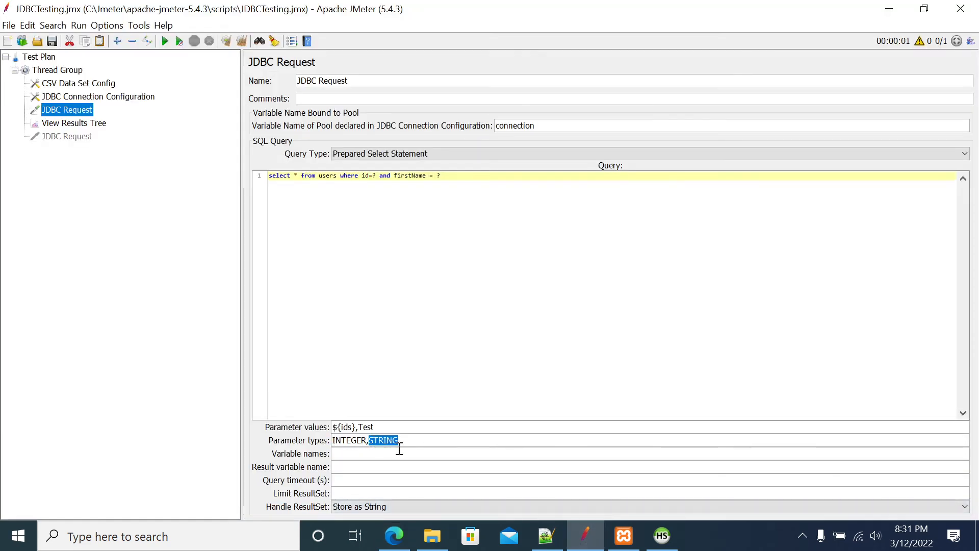
{"action": "type", "text": "VARCHAR"}
{"action": "double_click", "coordinate": [351, 440]}
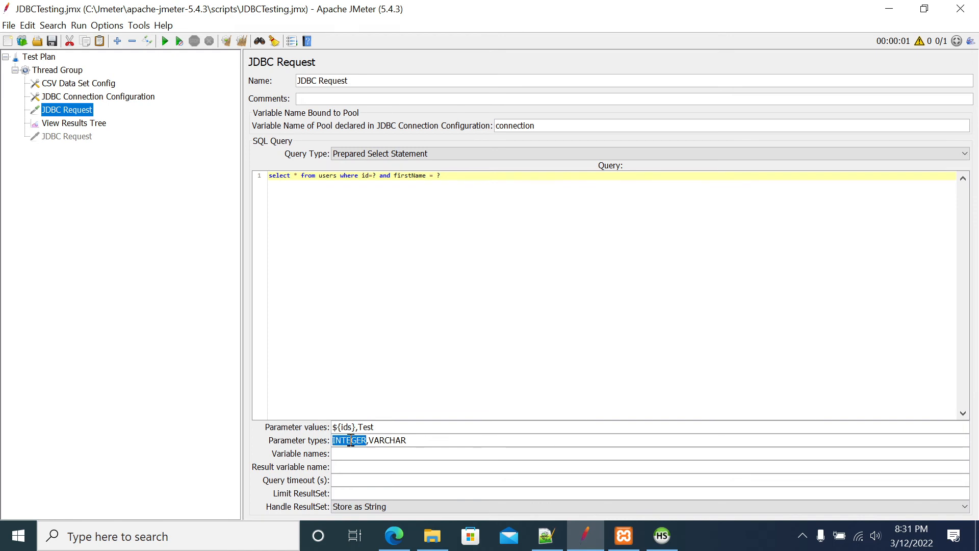
Remove the firstName condition from the query, leaving "select * from users where id=?"
{"action": "left_click", "coordinate": [433, 295]}
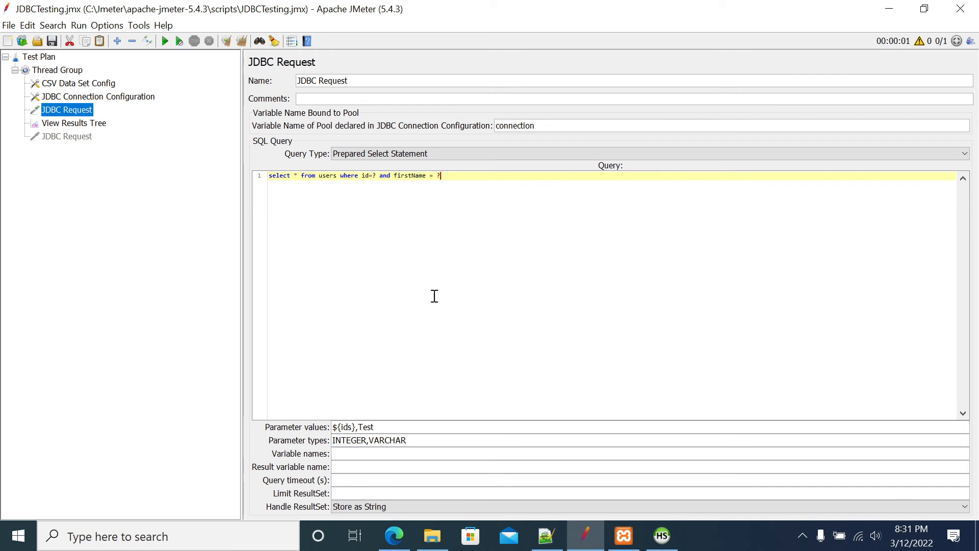
{"action": "left_click_drag", "start_coordinate": [380, 178], "coordinate": [472, 177]}
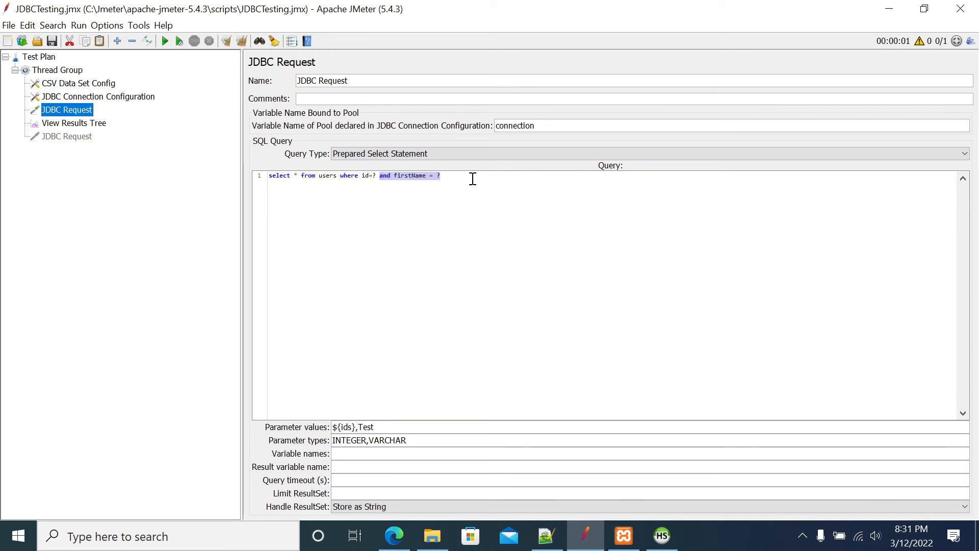
{"action": "key", "text": "BackSpace"}
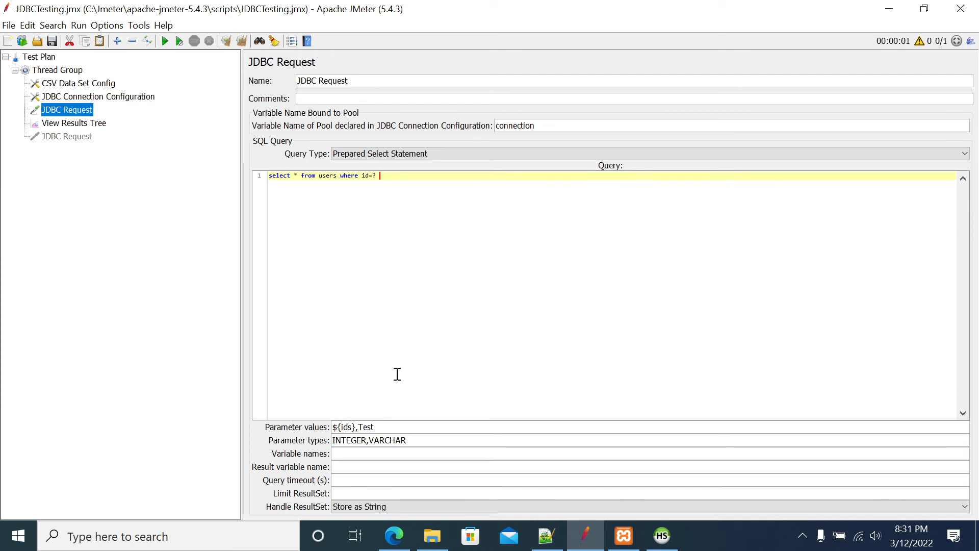
Set the JDBC Request's variable names to list_ofId
{"action": "left_click", "coordinate": [345, 452]}
{"action": "left_click", "coordinate": [339, 468]}
{"action": "left_click_drag", "start_coordinate": [335, 427], "coordinate": [359, 427]}
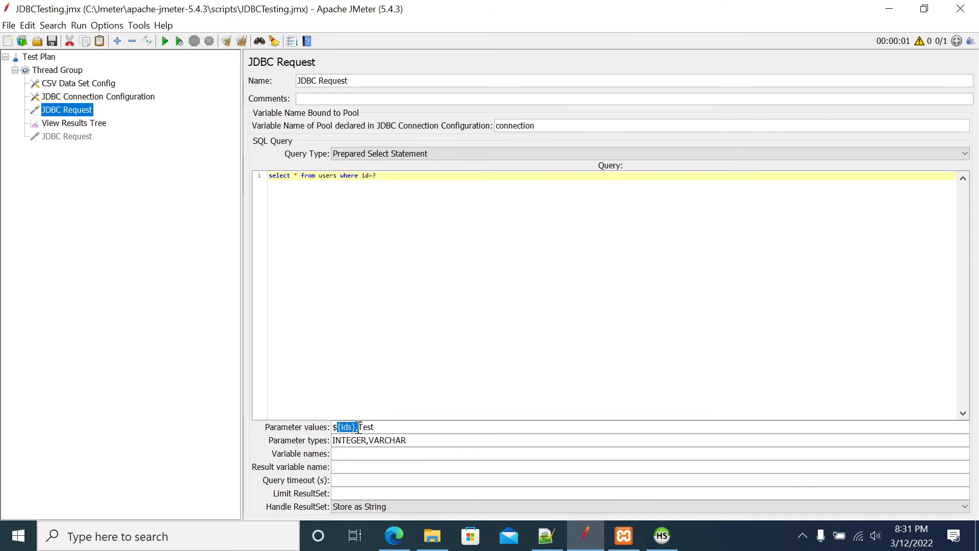
{"action": "left_click", "coordinate": [351, 453]}
{"action": "type", "text": "list"}
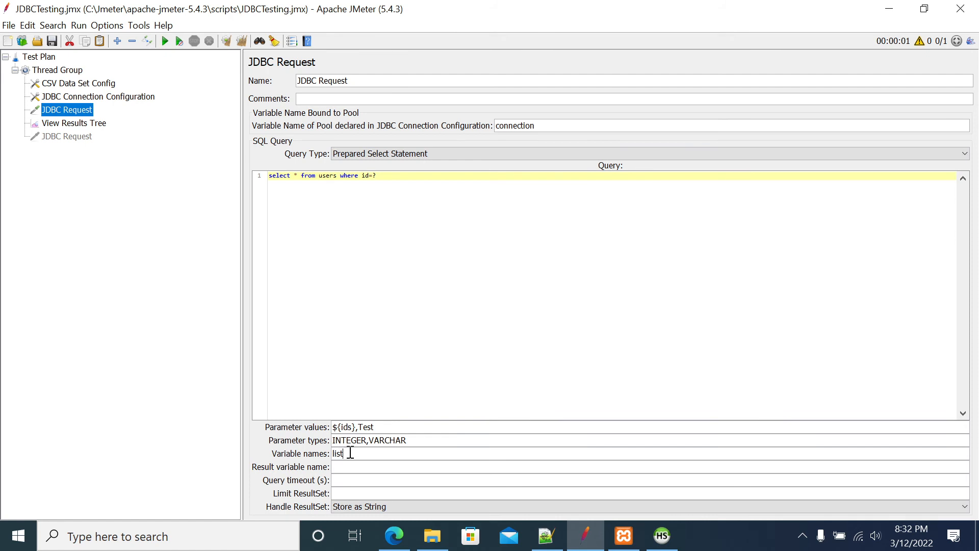
{"action": "type", "text": "_ofId"}
{"action": "double_click", "coordinate": [346, 427]}
Check the returned columns in the View Results Tree and extend the JDBC Request's variable names to list_ofId,Names
{"action": "left_click", "coordinate": [62, 126]}
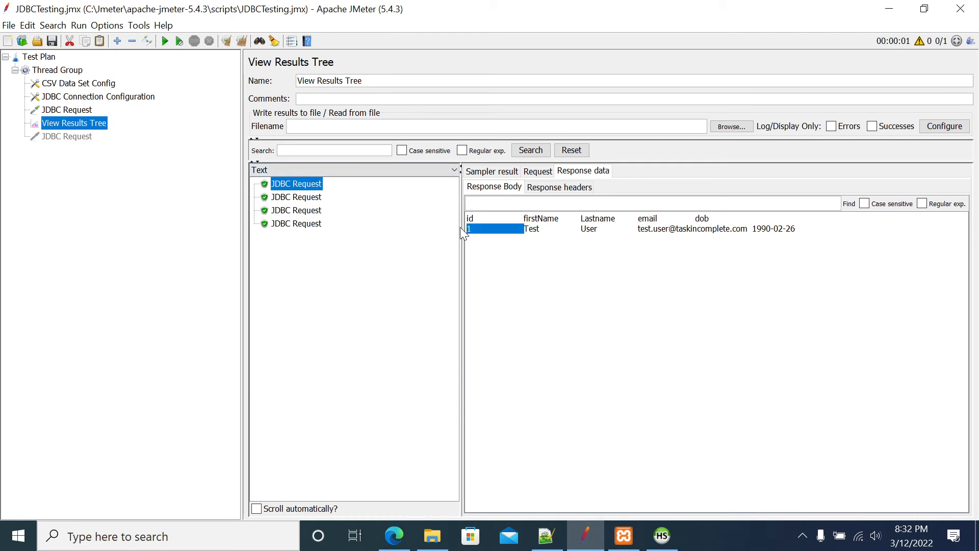
{"action": "left_click", "coordinate": [66, 113]}
{"action": "left_click", "coordinate": [62, 122]}
{"action": "left_click", "coordinate": [84, 110]}
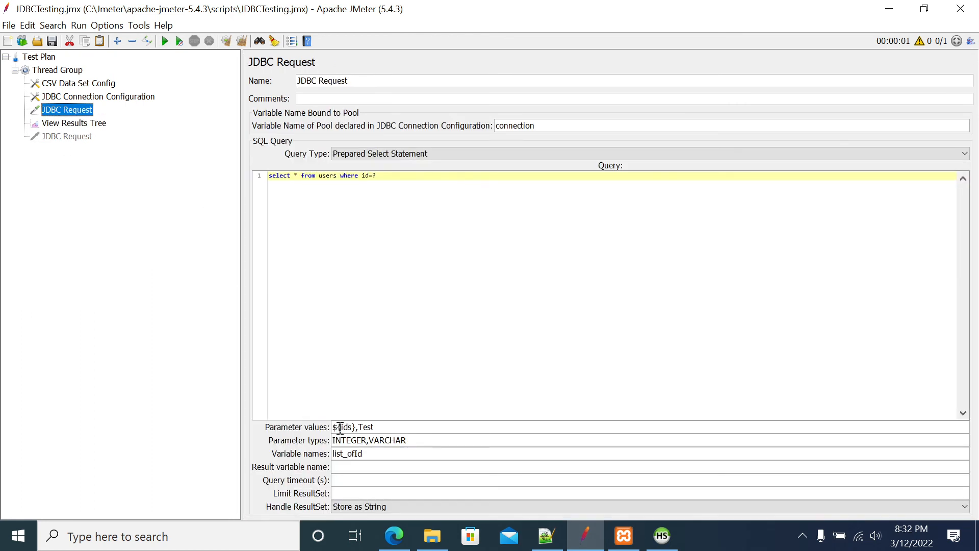
{"action": "double_click", "coordinate": [347, 453]}
{"action": "left_click", "coordinate": [373, 457]}
{"action": "type", "text": ",Names"}
{"action": "double_click", "coordinate": [389, 455]}
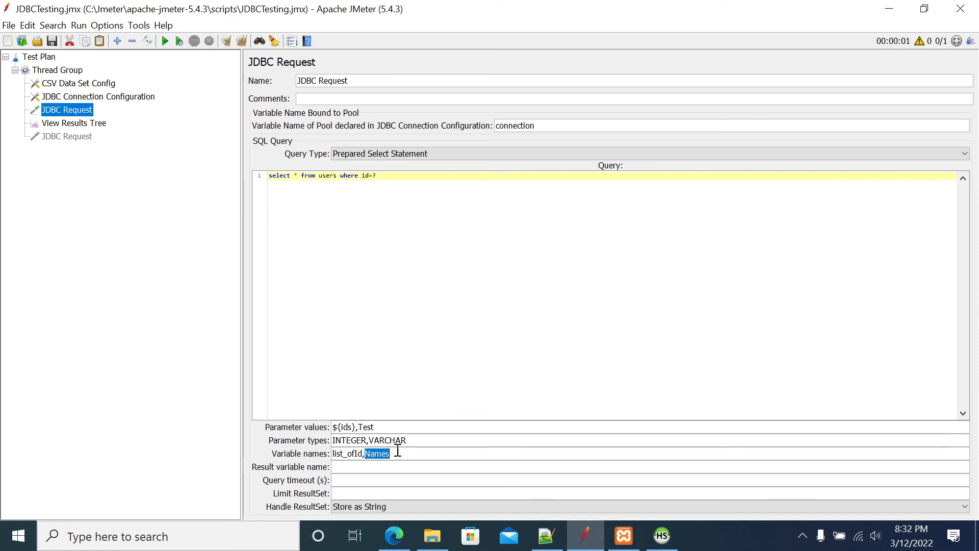
{"action": "left_click", "coordinate": [416, 448]}
Set the JDBC Request's result variable name to ResultVairable
{"action": "left_click", "coordinate": [355, 468]}
{"action": "type", "text": "Rws"}
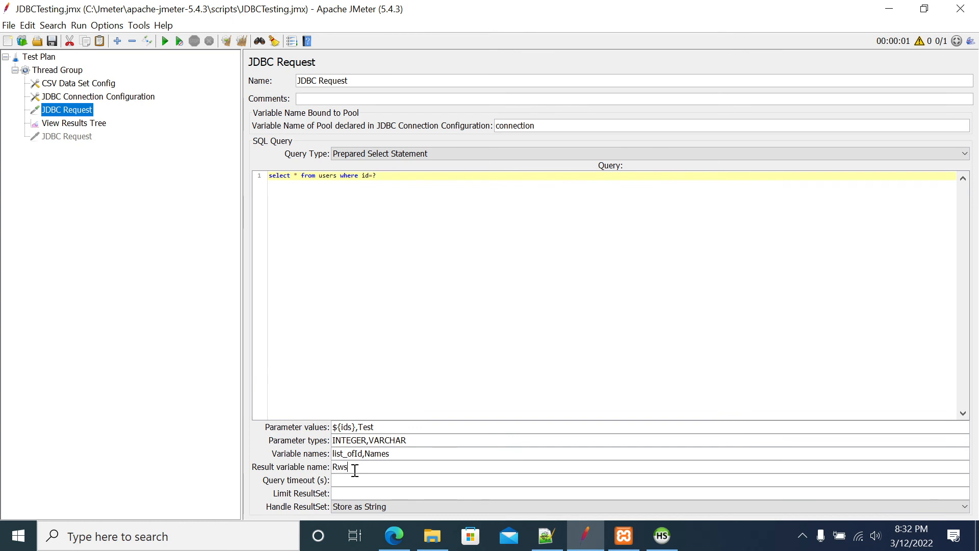
{"action": "type", "text": "u"}
{"action": "key", "text": "BackSpace"}
{"action": "key", "text": "BackSpace"}
{"action": "key", "text": "BackSpace"}
{"action": "type", "text": "esultVairalbe"}
{"action": "key", "text": "BackSpace"}
Set the JDBC Request's query timeout to 120 seconds and limit the result set to 1000
{"action": "left_click", "coordinate": [340, 480]}
{"action": "type", "text": "120"}
{"action": "left_click", "coordinate": [392, 492]}
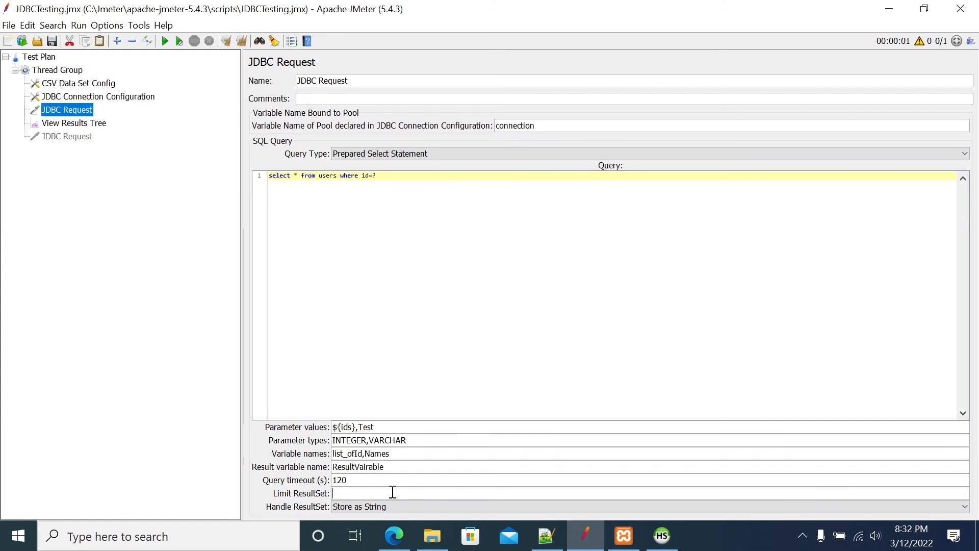
{"action": "type", "text": "1000"}
Review the View Results Tree and the Thread Group's settings, and return to the JDBC Request
{"action": "left_click", "coordinate": [79, 126]}
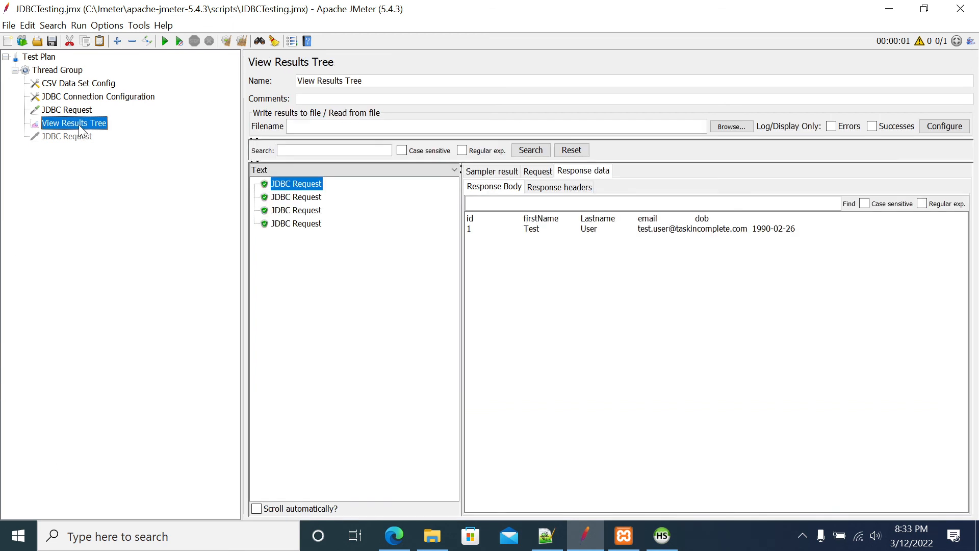
{"action": "left_click", "coordinate": [44, 72]}
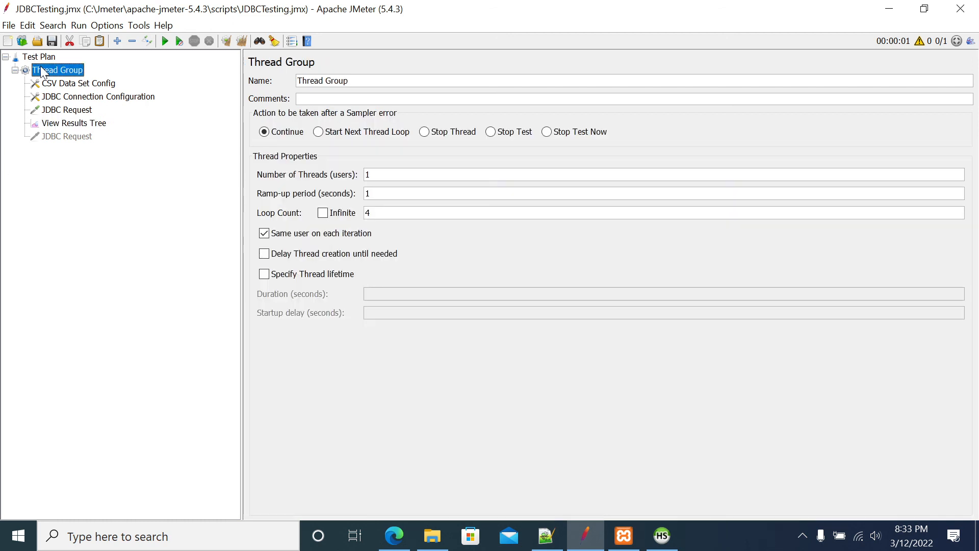
{"action": "left_click", "coordinate": [72, 112]}
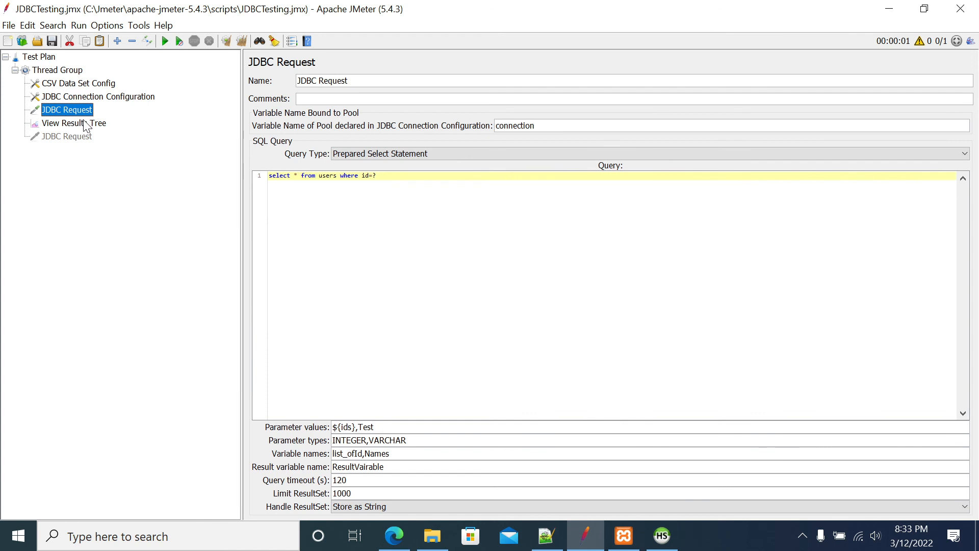